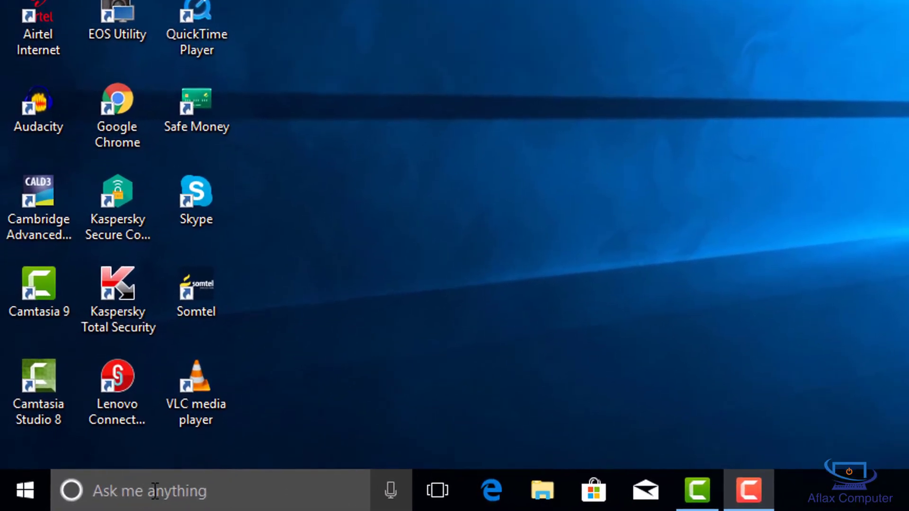
{"action": "left_click", "coordinate": [264, 492]}
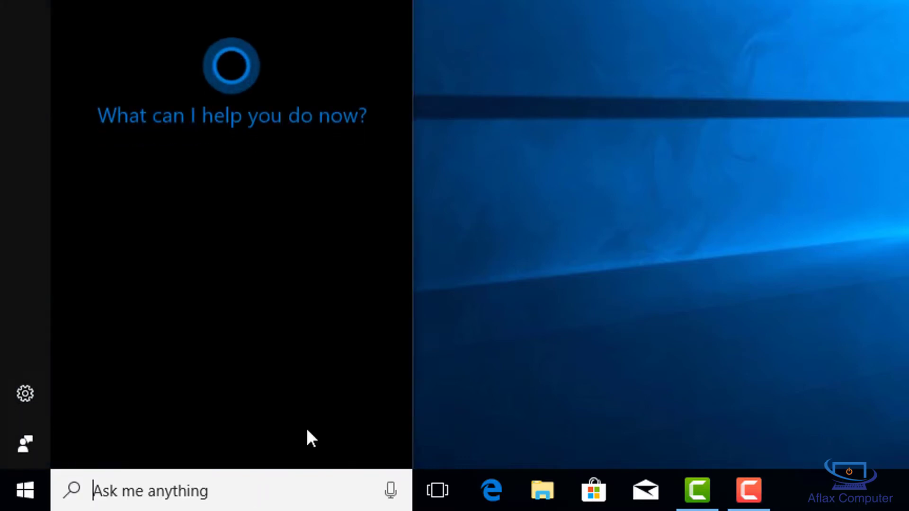
{"action": "left_click", "coordinate": [622, 112]}
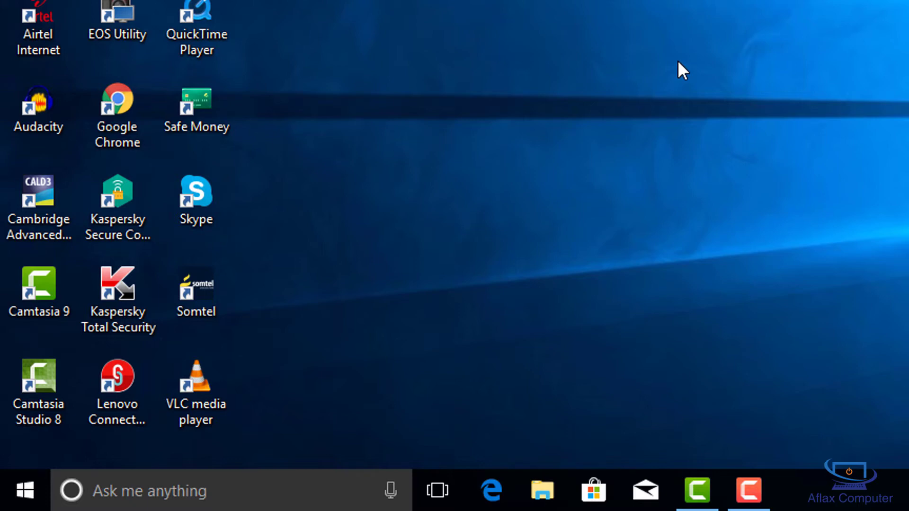
- Search Windows for "excel" and view the options offered for the Excel 2016 desktop app
{"action": "left_click", "coordinate": [224, 495]}
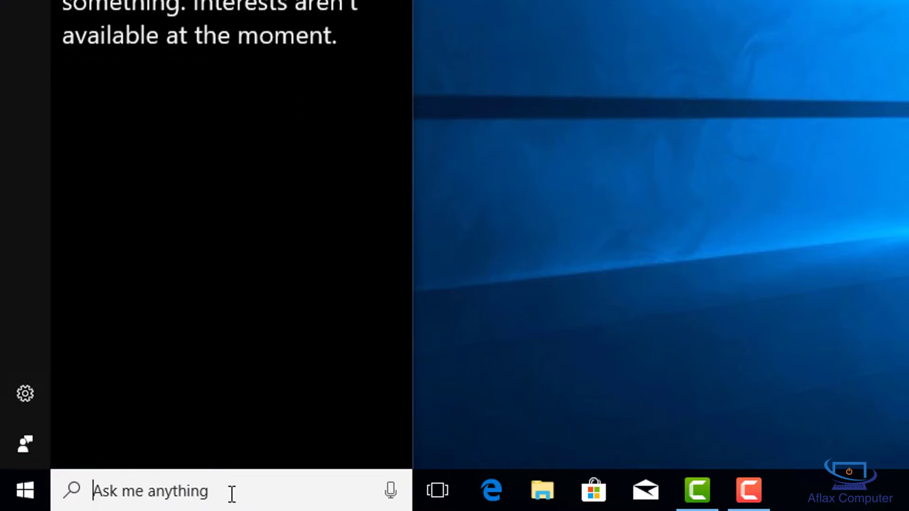
{"action": "type", "text": "e"}
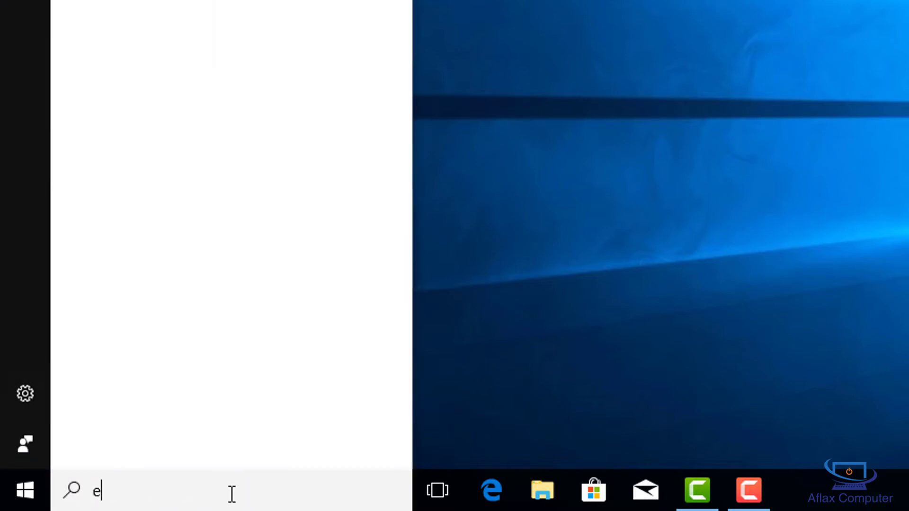
{"action": "type", "text": "xecel"}
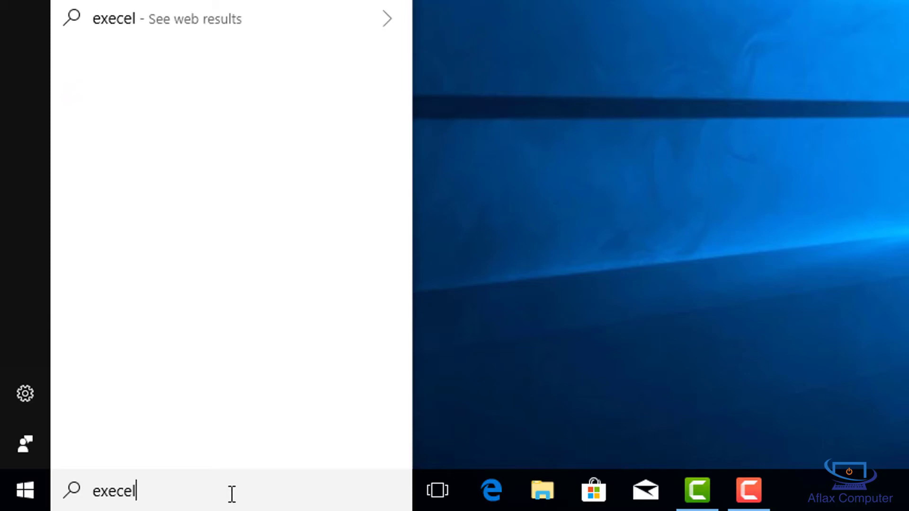
{"action": "key", "text": "BackSpace"}
{"action": "key", "text": "BackSpace"}
{"action": "key", "text": "BackSpace"}
{"action": "key", "text": "BackSpace"}
{"action": "type", "text": "cel"}
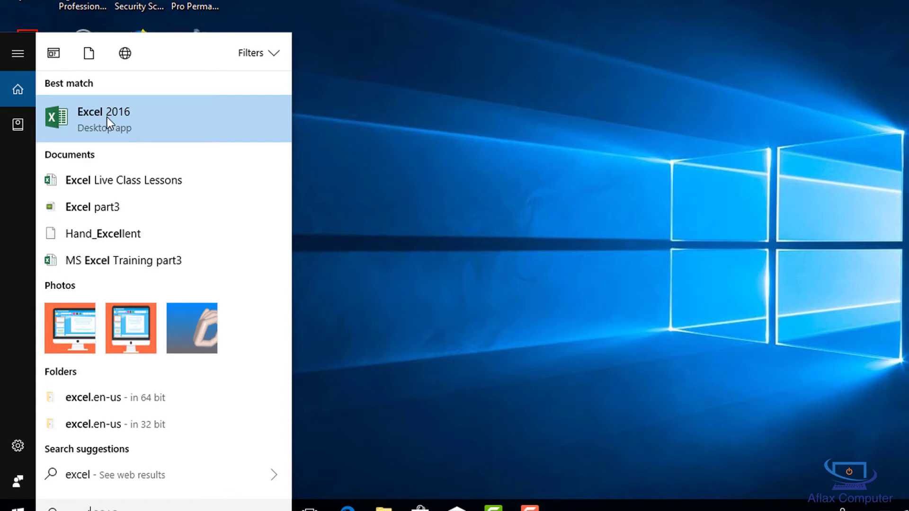
{"action": "right_click", "coordinate": [114, 118]}
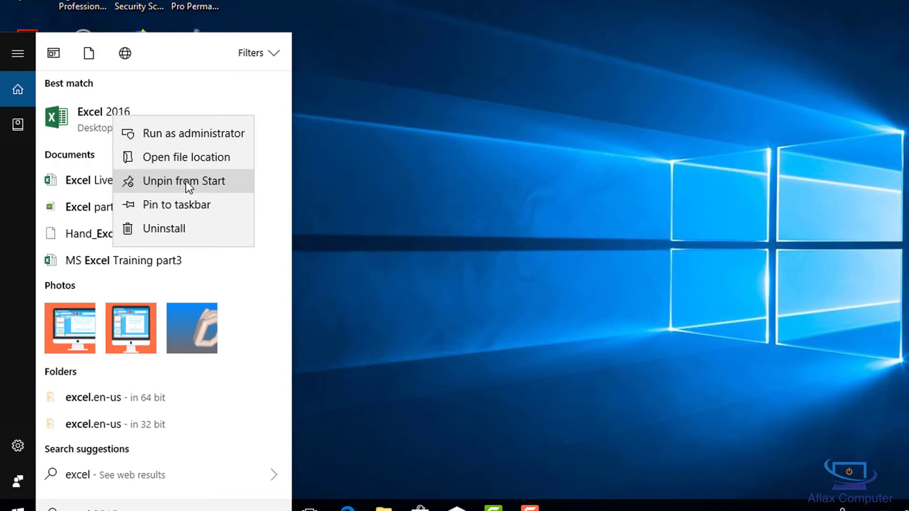
{"action": "key", "text": "Escape"}
- Unpin the Adobe Photoshop CC and OneNote 2016 tiles from the Alfax Applictions group in Start
{"action": "key", "text": "super"}
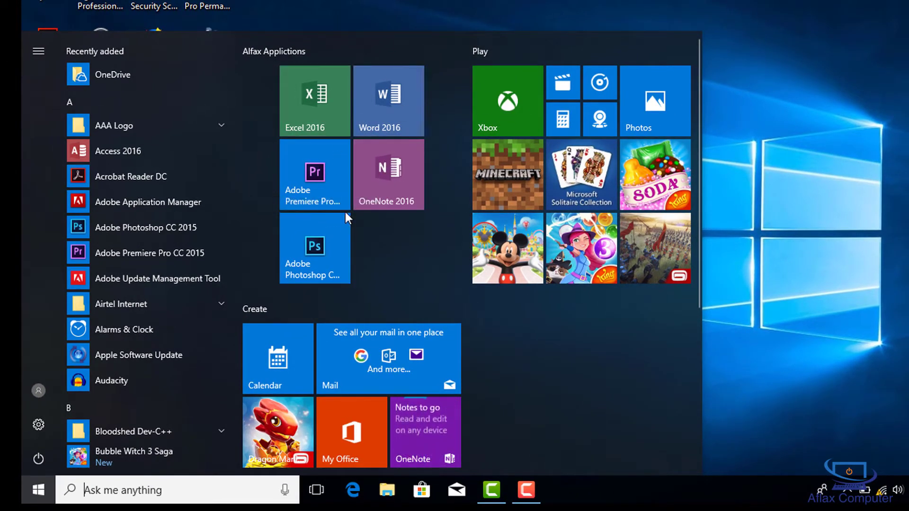
{"action": "right_click", "coordinate": [312, 244]}
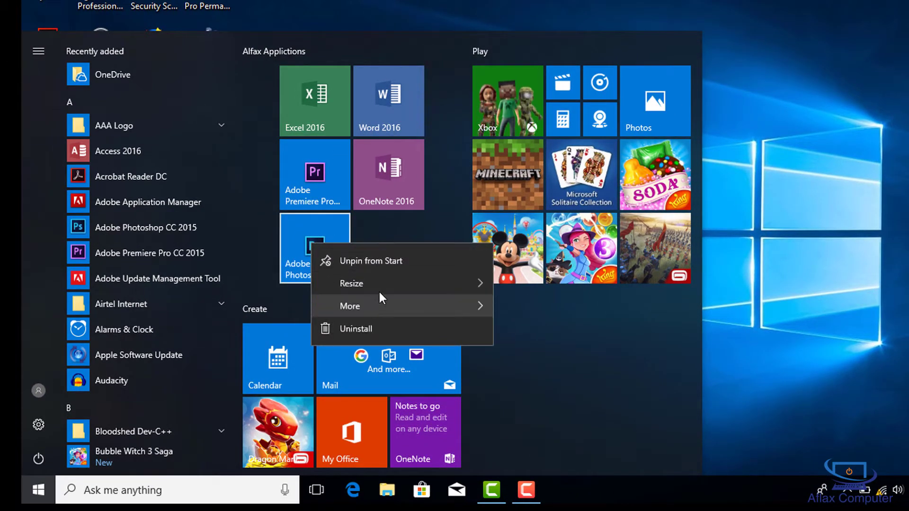
{"action": "left_click", "coordinate": [385, 260]}
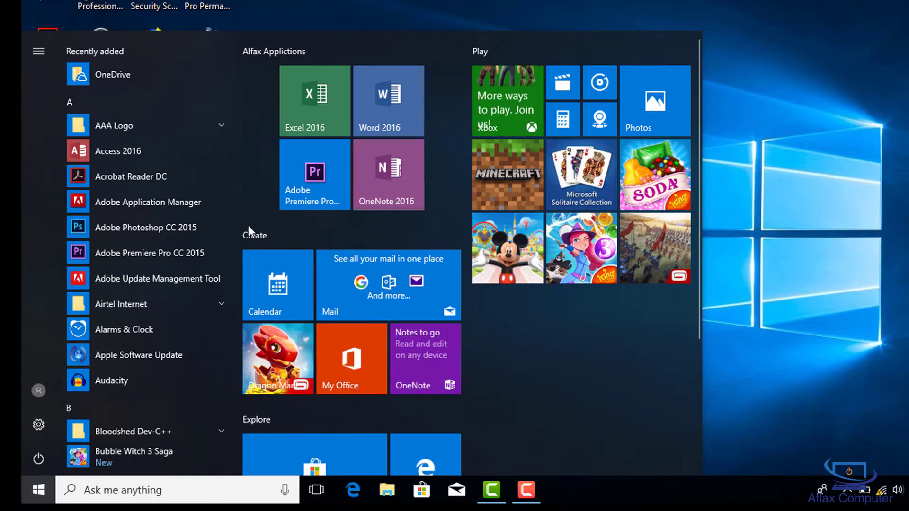
{"action": "right_click", "coordinate": [396, 177]}
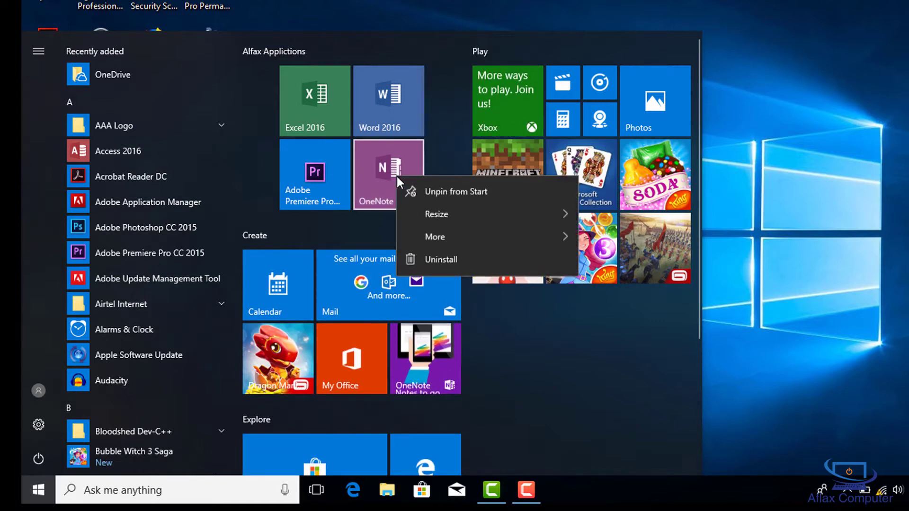
{"action": "left_click", "coordinate": [450, 195]}
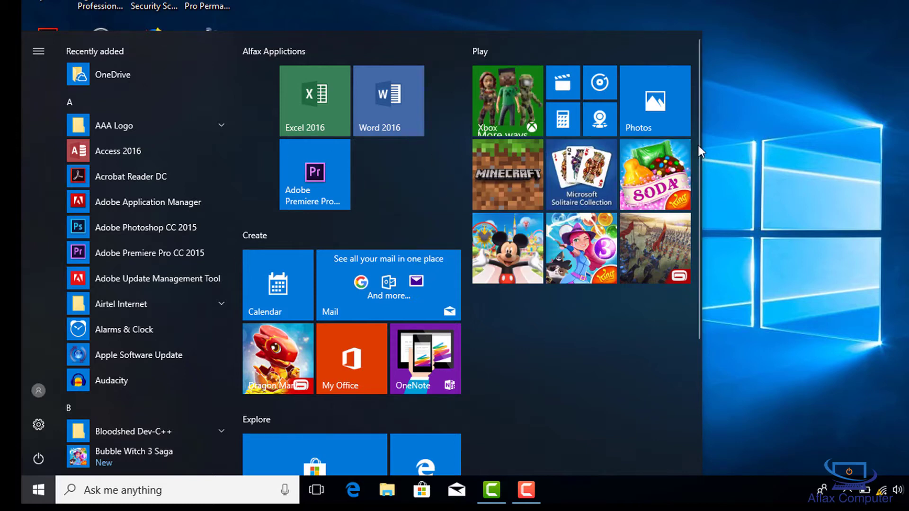
{"action": "left_click", "coordinate": [728, 124]}
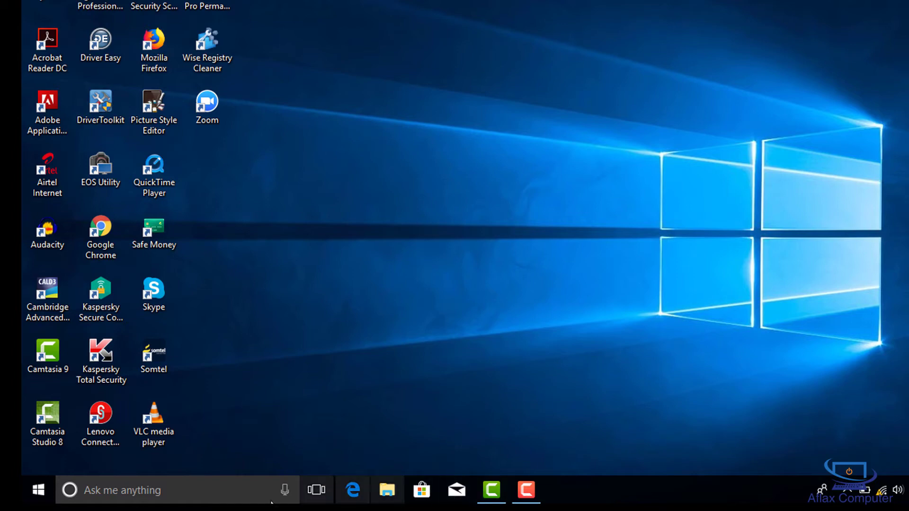
- Search for "excel" again and check the Start and taskbar pinning options of Excel 2016
{"action": "left_click", "coordinate": [210, 498]}
{"action": "type", "text": "e"}
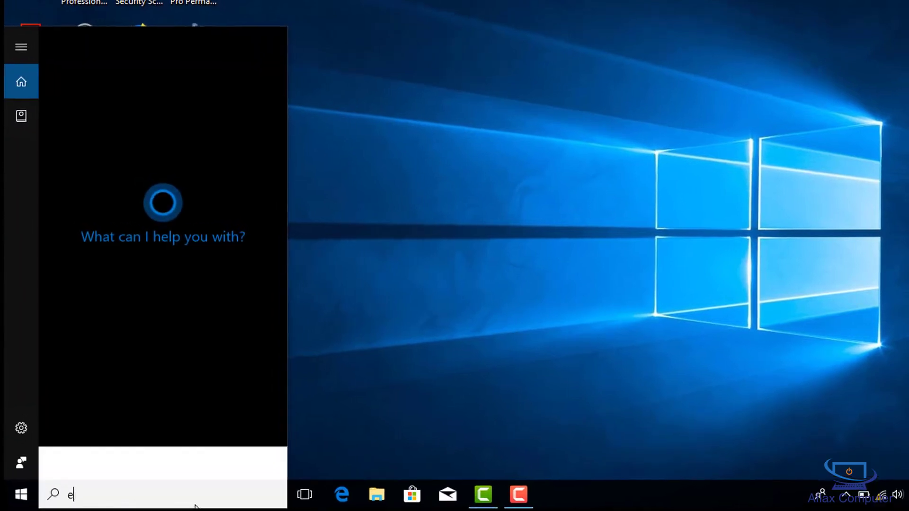
{"action": "type", "text": "xcel"}
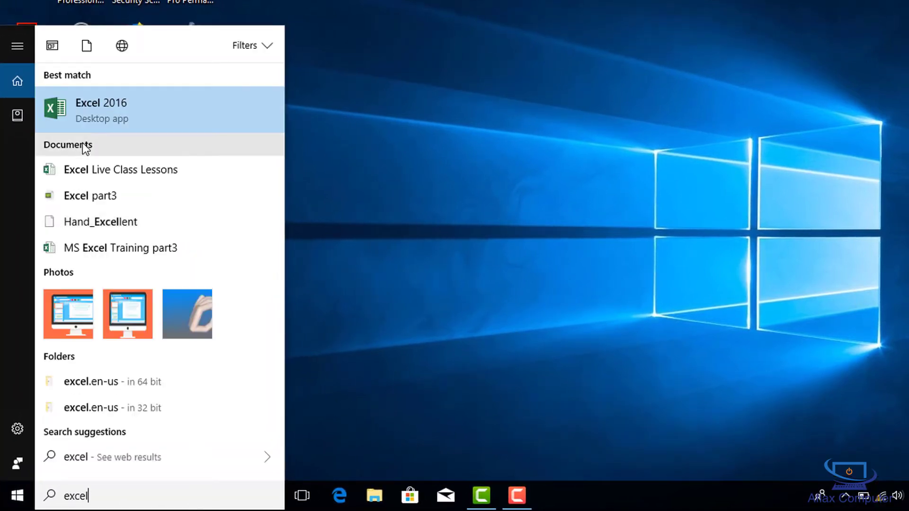
{"action": "right_click", "coordinate": [94, 111]}
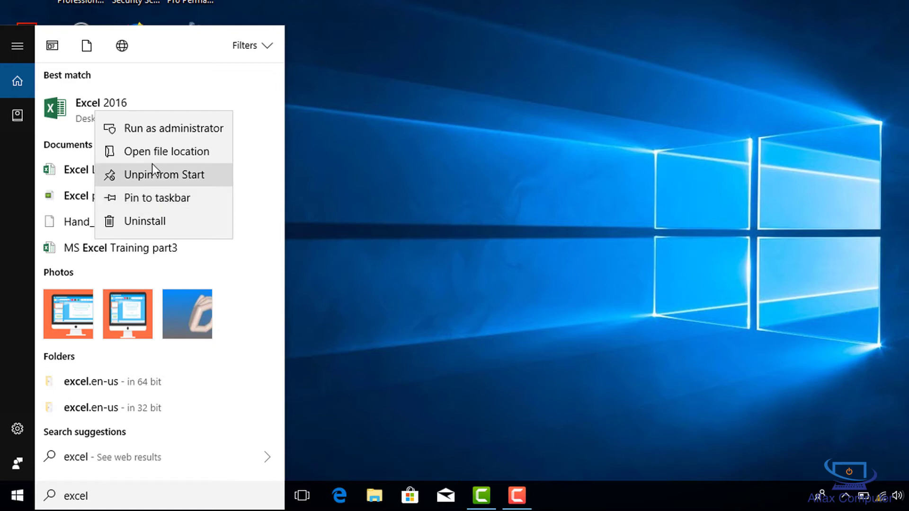
{"action": "left_click", "coordinate": [633, 507]}
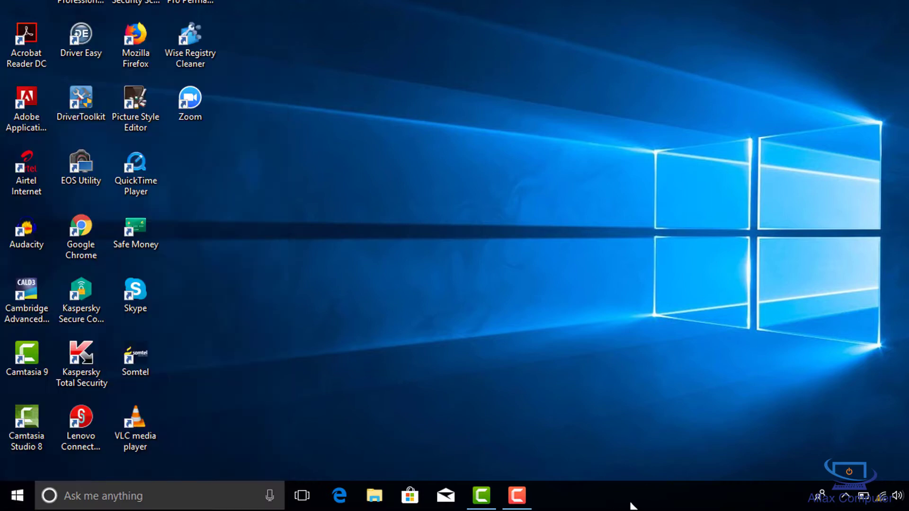
- Launch Excel 2016 from its pinned Start tile and close it again
{"action": "left_click", "coordinate": [15, 495]}
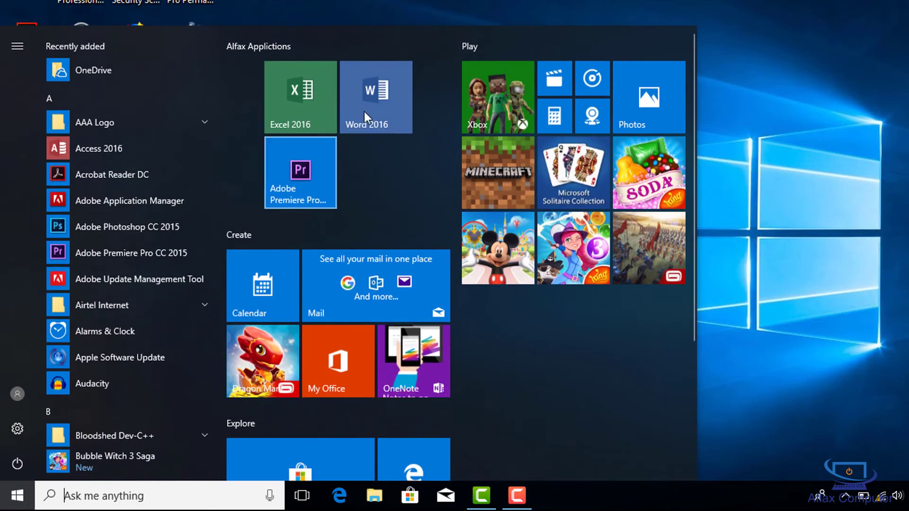
{"action": "left_click", "coordinate": [6, 503]}
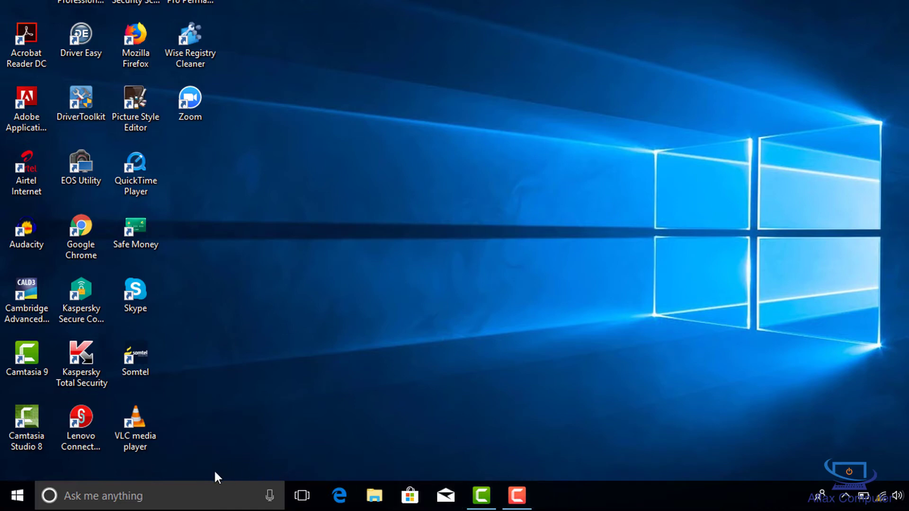
{"action": "left_click", "coordinate": [14, 500]}
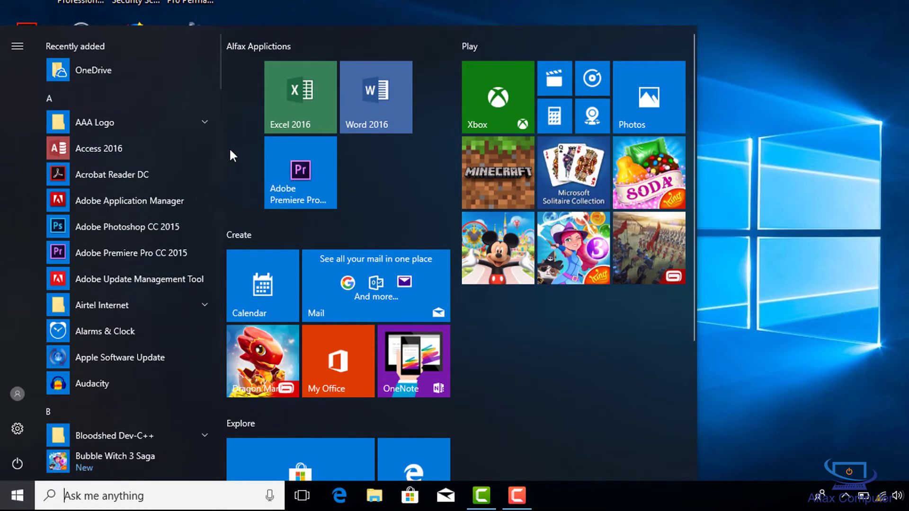
{"action": "left_click", "coordinate": [316, 105]}
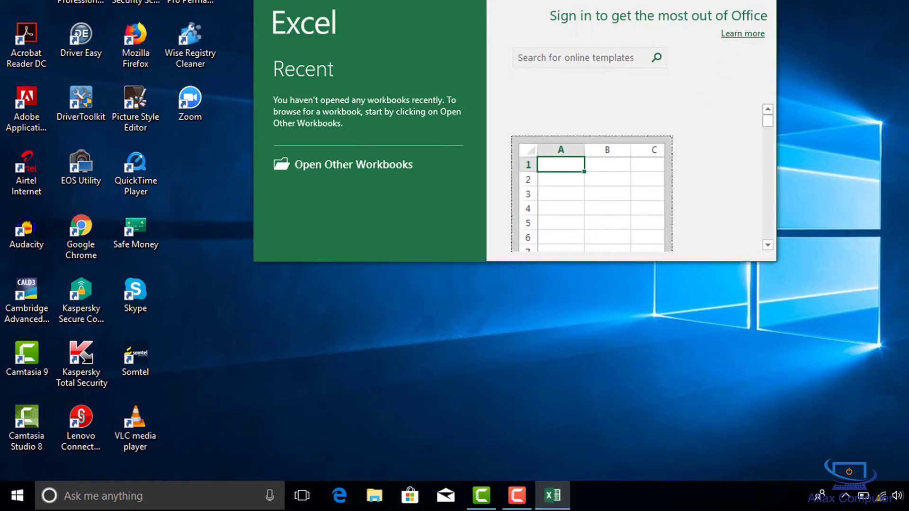
{"action": "key", "text": "alt+F4"}
- Search Windows for "exce" and pin Excel 2016 to the taskbar
{"action": "left_click", "coordinate": [172, 497]}
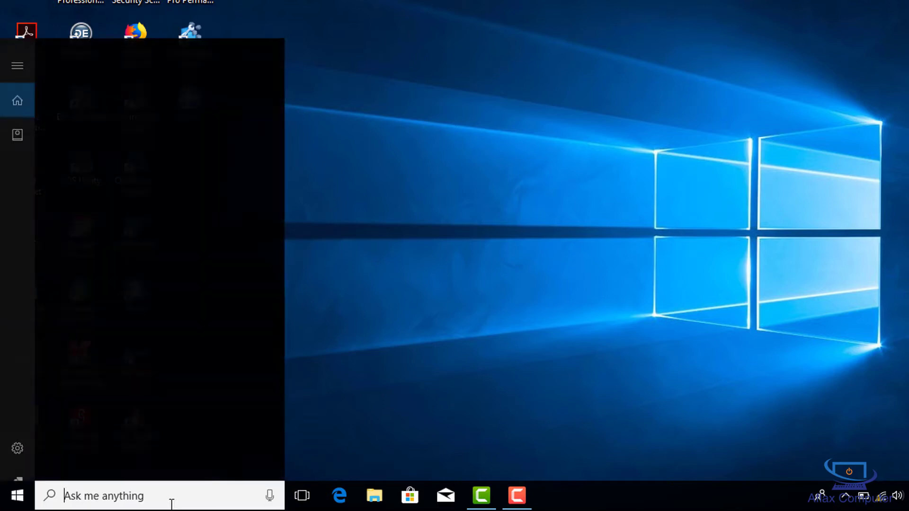
{"action": "type", "text": "exce"}
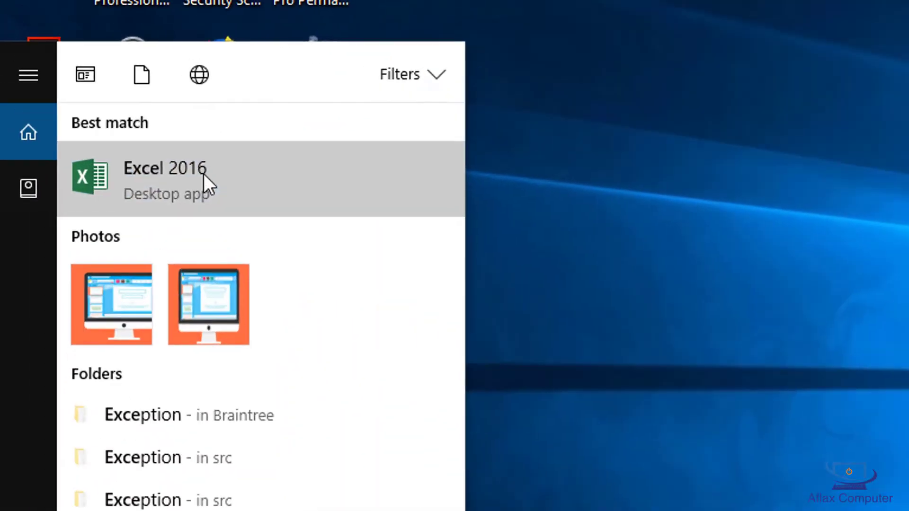
{"action": "right_click", "coordinate": [125, 106]}
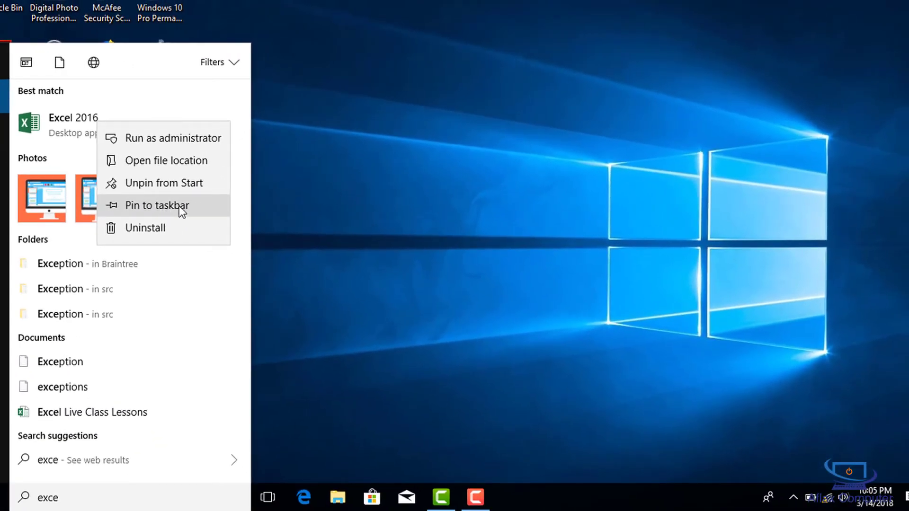
{"action": "left_click", "coordinate": [179, 206]}
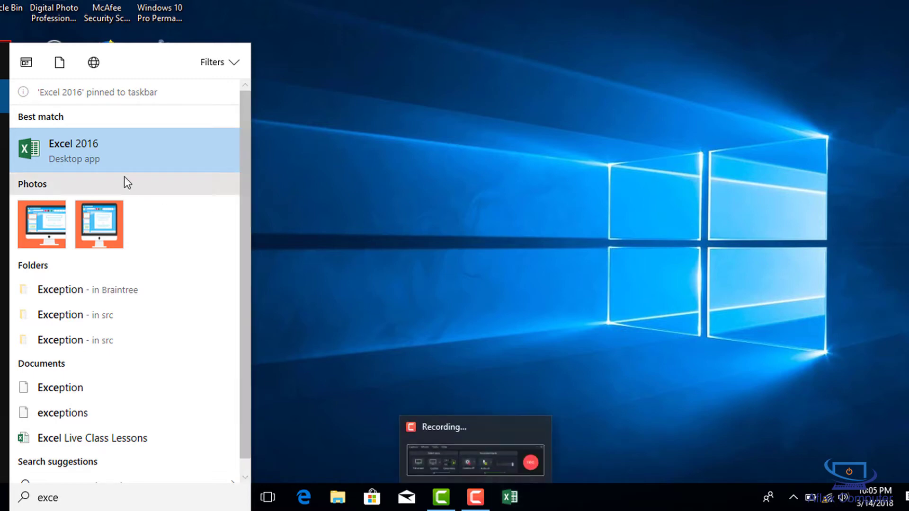
- Replace the search text with "word" and pin Word 2016 to the taskbar
{"action": "key", "text": "ctrl+a"}
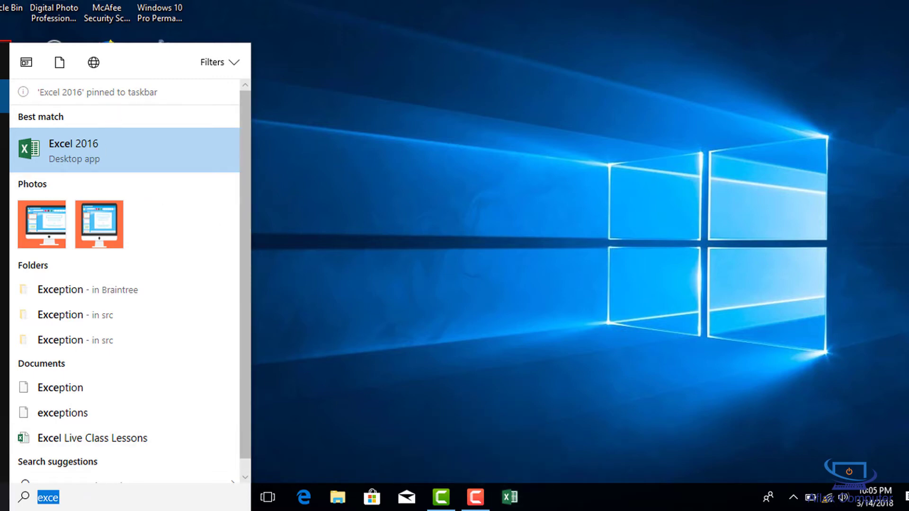
{"action": "type", "text": "word"}
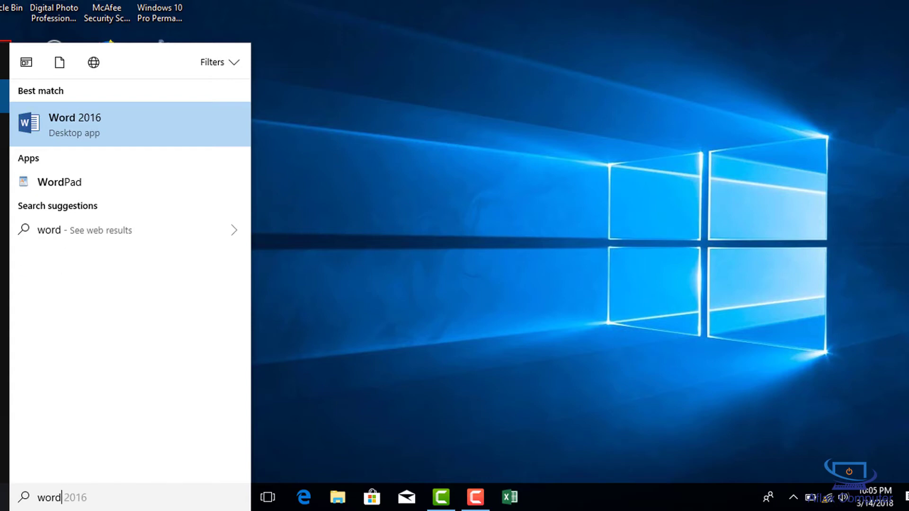
{"action": "right_click", "coordinate": [70, 117]}
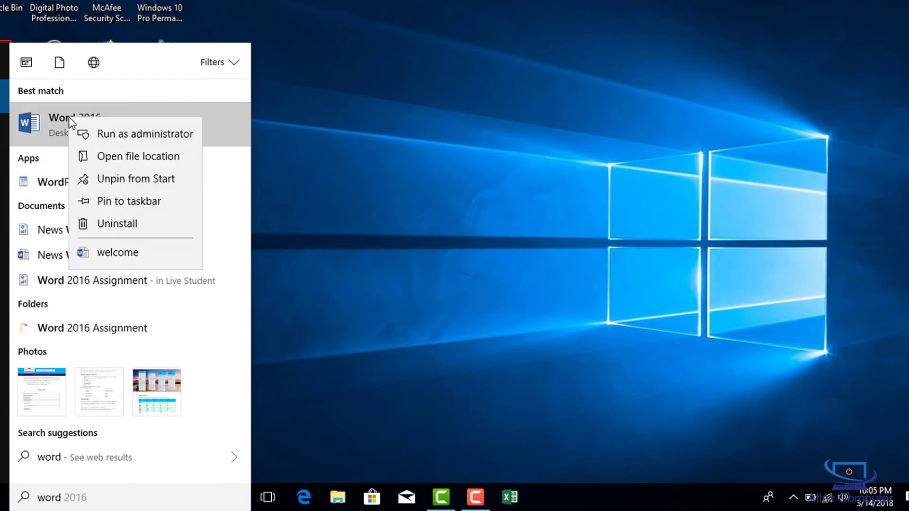
{"action": "left_click", "coordinate": [143, 206]}
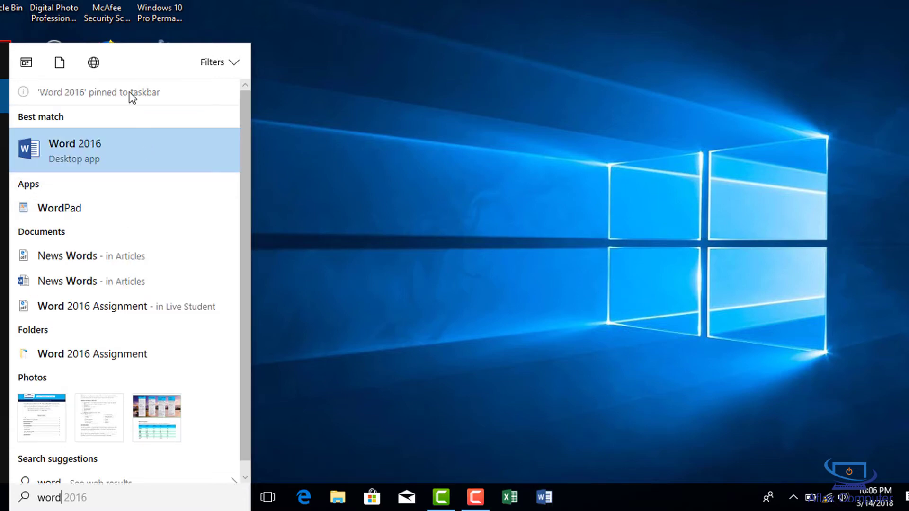
- Search Windows for "Powe" and launch PowerPoint 2016 from the best match
{"action": "left_click", "coordinate": [75, 499]}
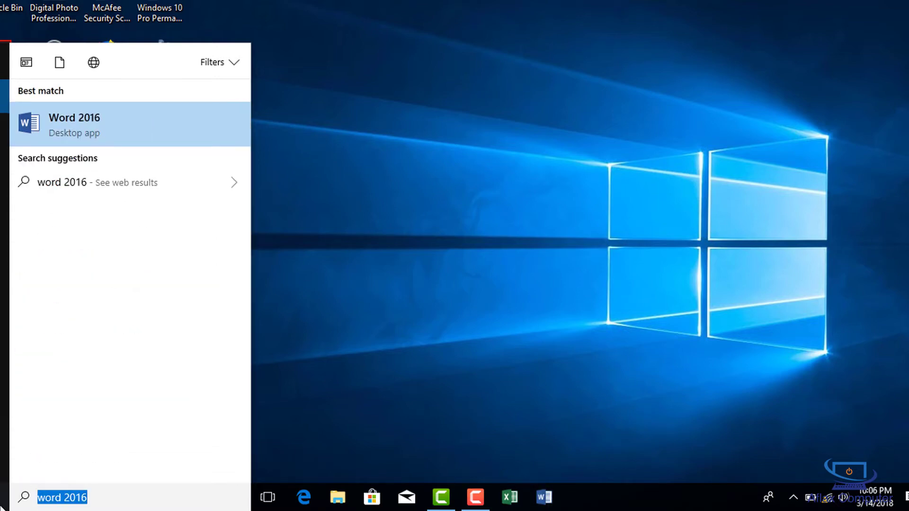
{"action": "key", "text": "BackSpace"}
{"action": "type", "text": "Powe"}
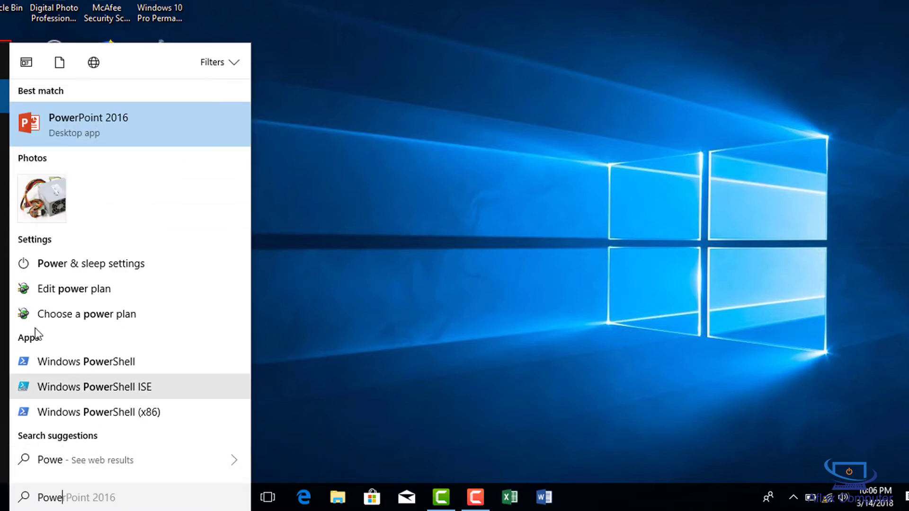
{"action": "left_click", "coordinate": [102, 123]}
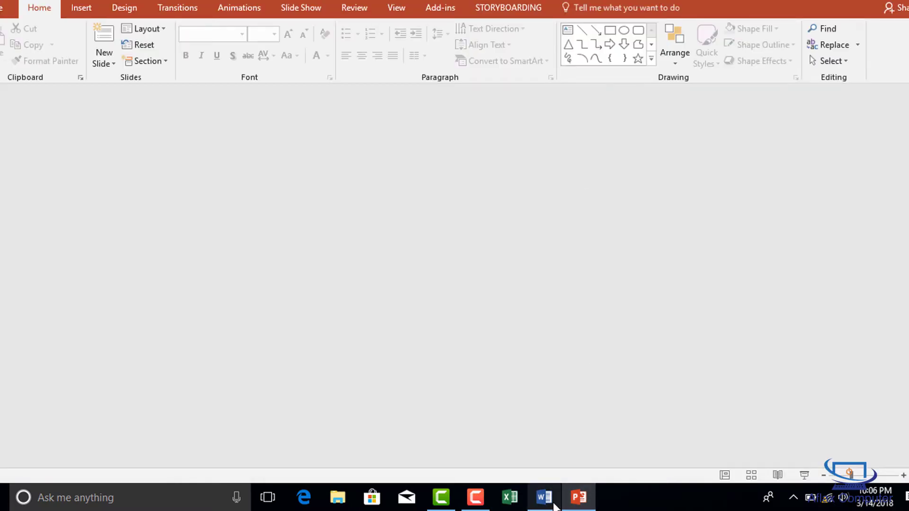
- Launch Word 2016 from its taskbar shortcut and switch its start window to maximized and back
{"action": "left_click", "coordinate": [544, 497]}
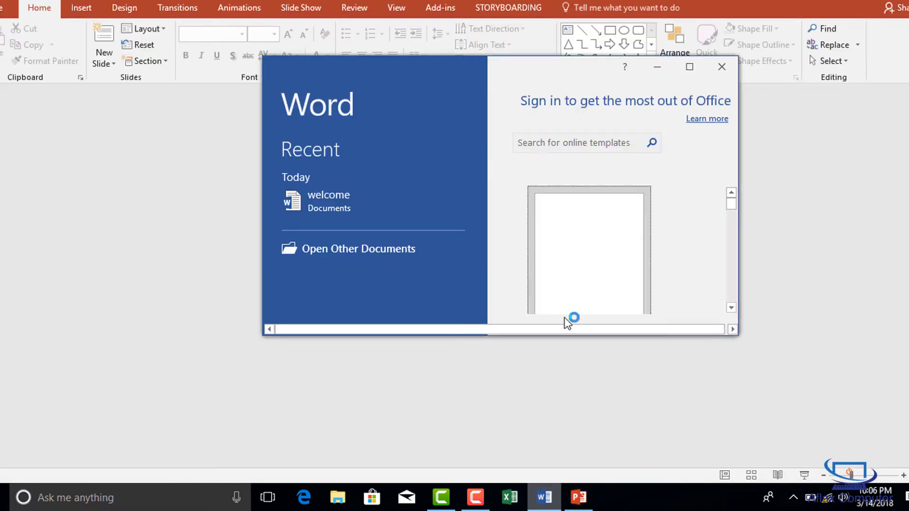
{"action": "left_click", "coordinate": [691, 67]}
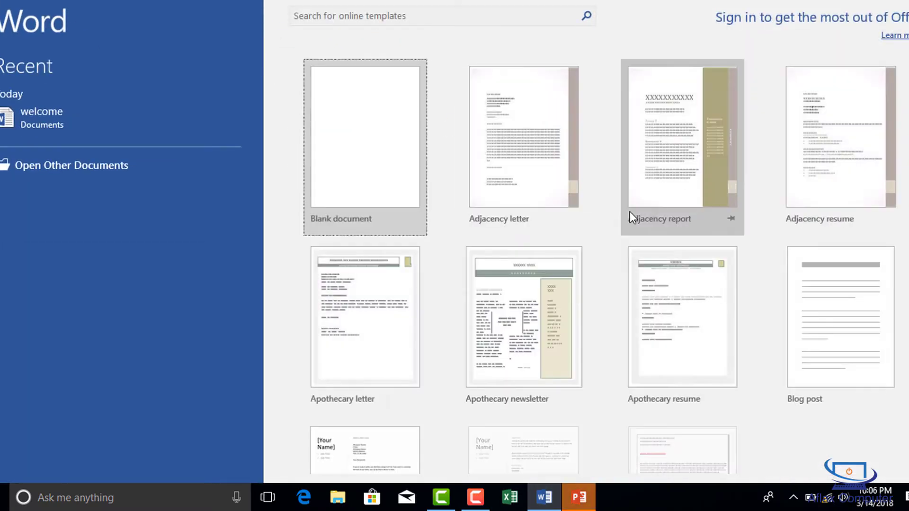
{"action": "left_click", "coordinate": [884, 18]}
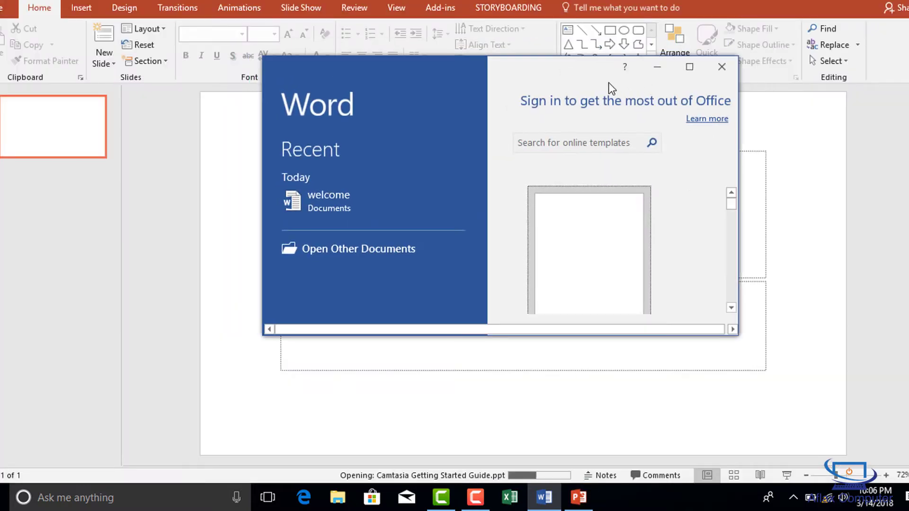
- Dismiss the Camtasia PowerPoint Add-in welcome message and rearrange the Word and PowerPoint windows beside each other on the desktop
{"action": "left_click_drag", "start_coordinate": [611, 88], "coordinate": [540, 80]}
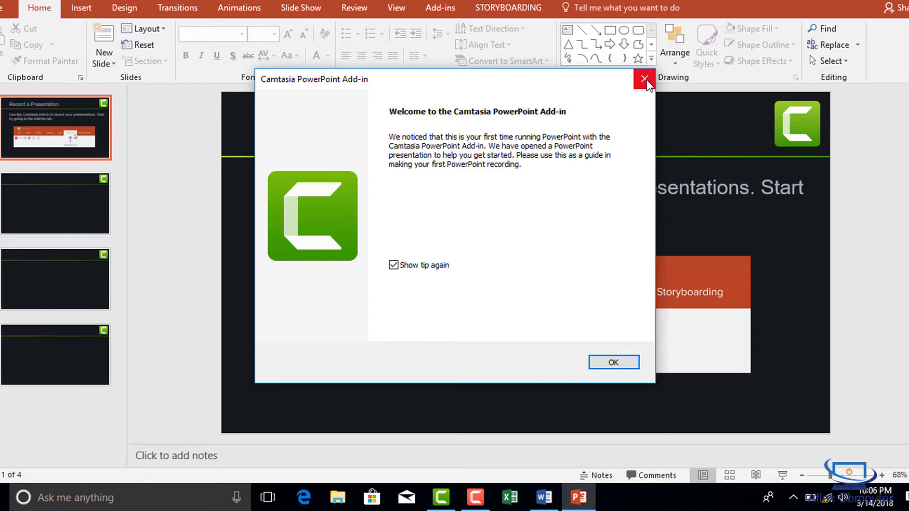
{"action": "left_click", "coordinate": [645, 79]}
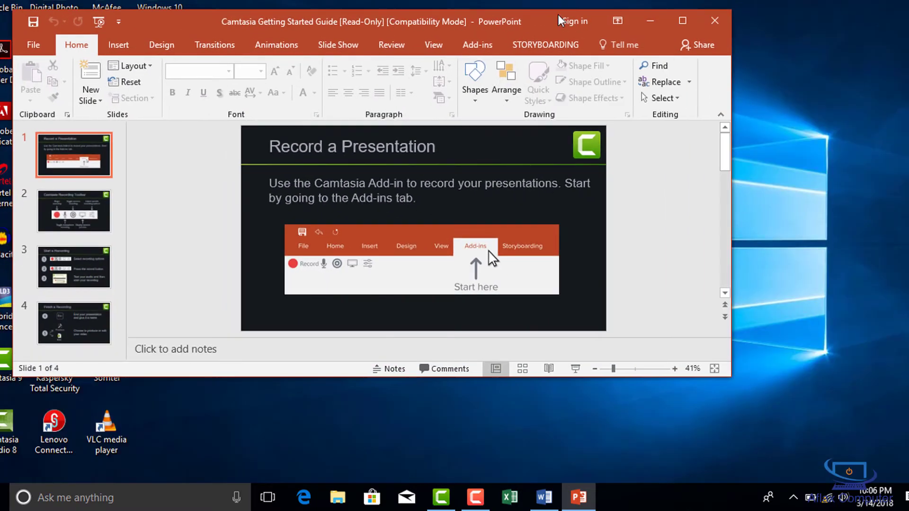
{"action": "left_click_drag", "start_coordinate": [558, 21], "coordinate": [679, 66]}
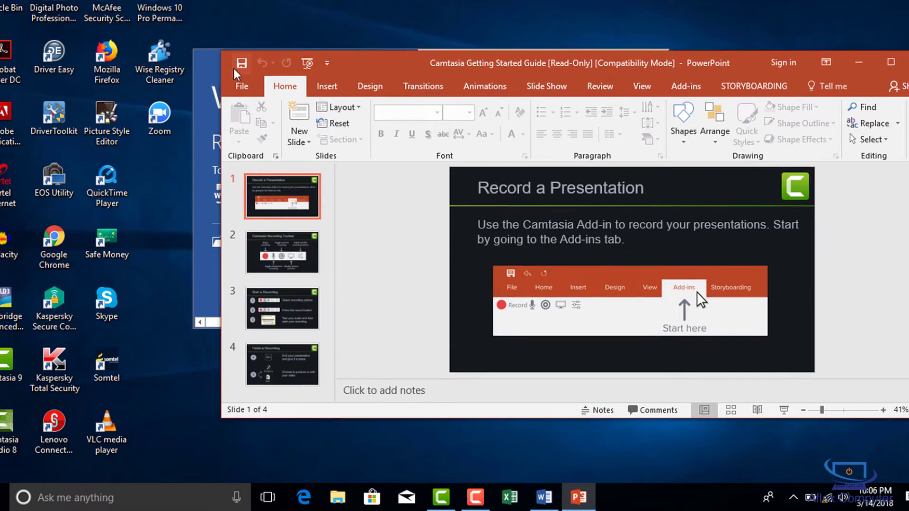
{"action": "left_click", "coordinate": [202, 77]}
{"action": "left_click_drag", "start_coordinate": [386, 65], "coordinate": [280, 31]}
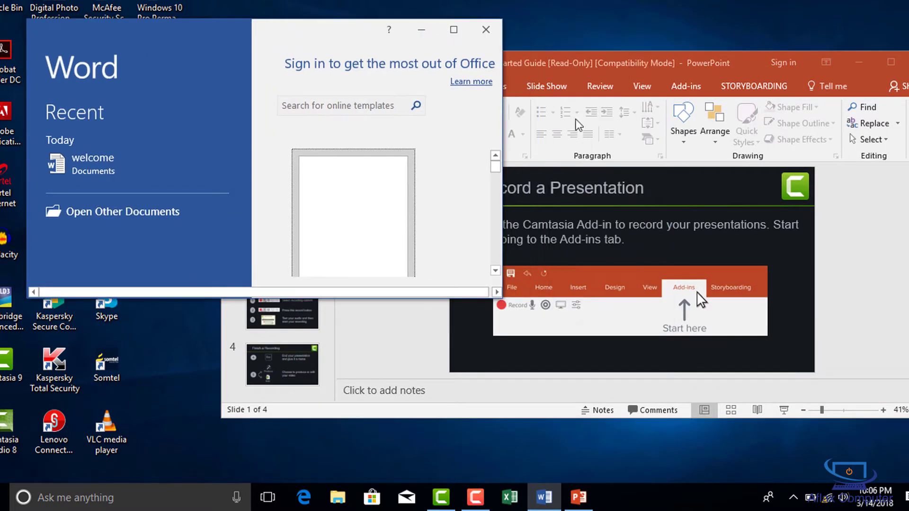
{"action": "left_click_drag", "start_coordinate": [723, 69], "coordinate": [704, 18]}
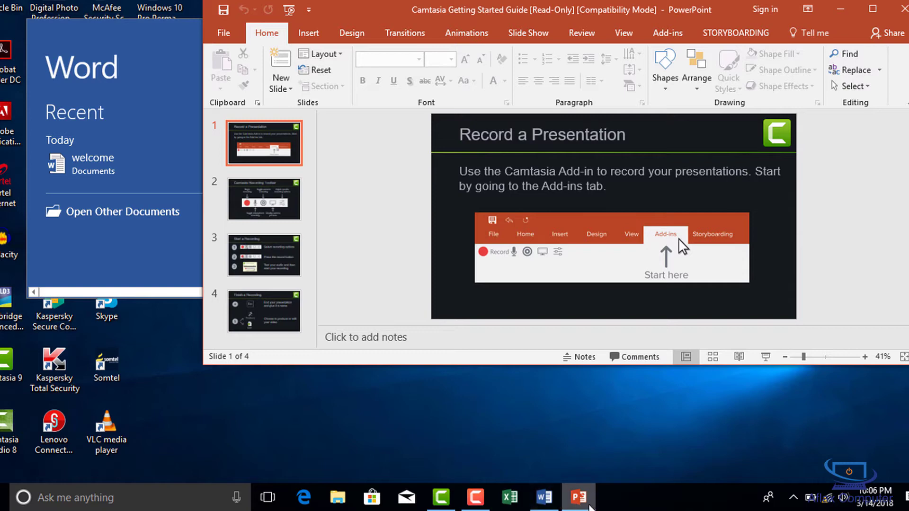
{"action": "left_click_drag", "start_coordinate": [372, 10], "coordinate": [449, 14]}
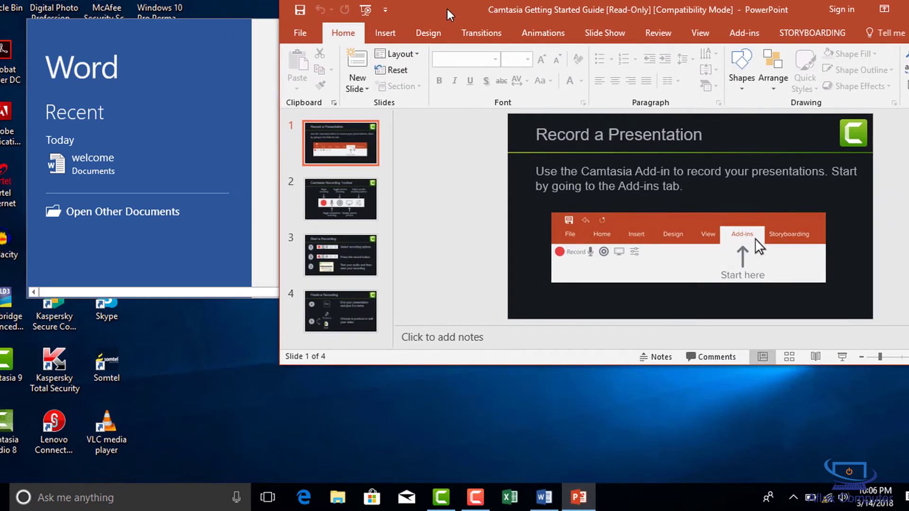
{"action": "left_click_drag", "start_coordinate": [801, 21], "coordinate": [709, 23]}
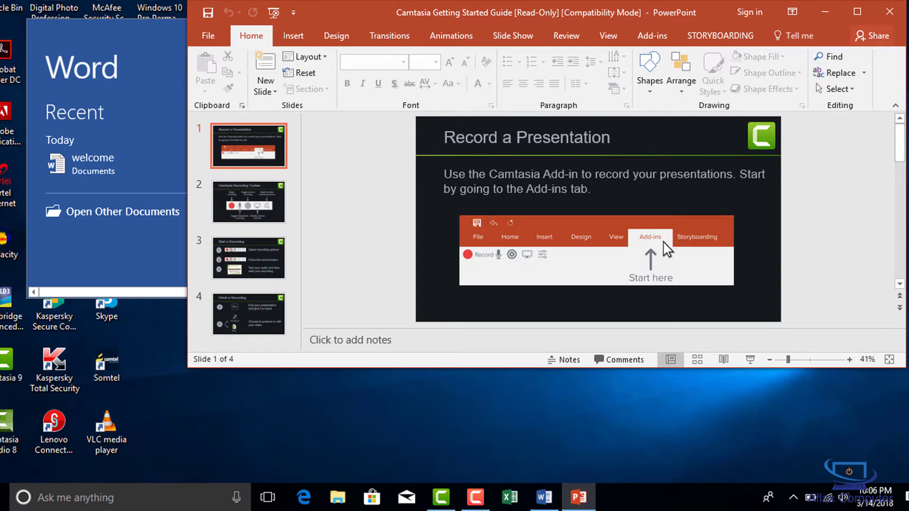
- Close the PowerPoint presentation window and the Word start window
{"action": "left_click", "coordinate": [899, 14]}
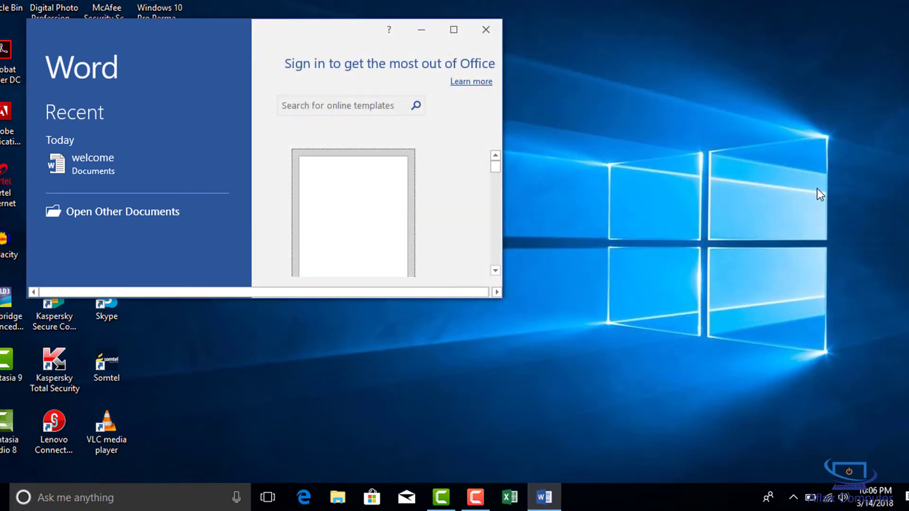
{"action": "left_click", "coordinate": [486, 30]}
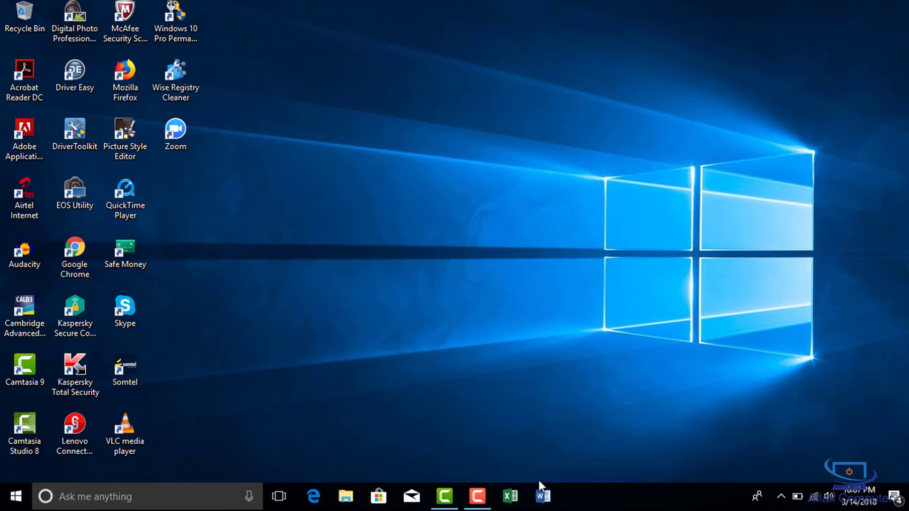
- Search Windows for "welcome" to find files and folders with that name
{"action": "left_click", "coordinate": [172, 496]}
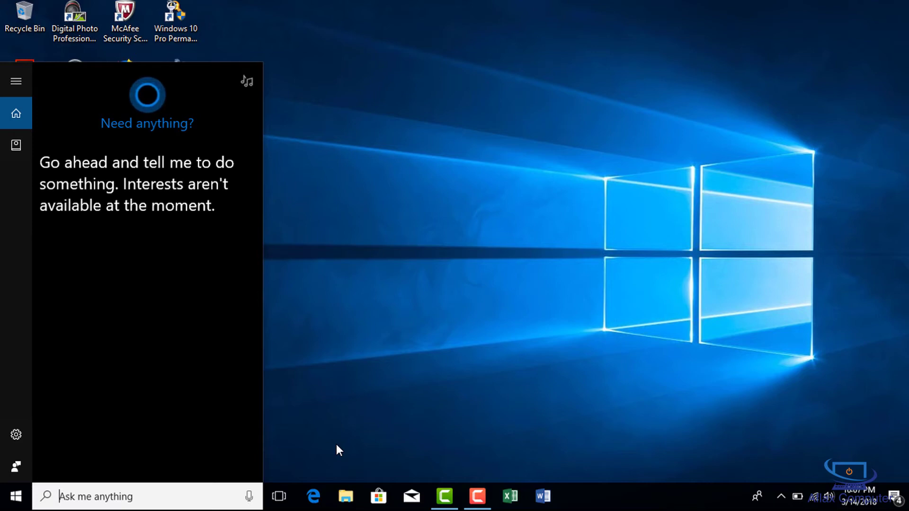
{"action": "type", "text": "welco"}
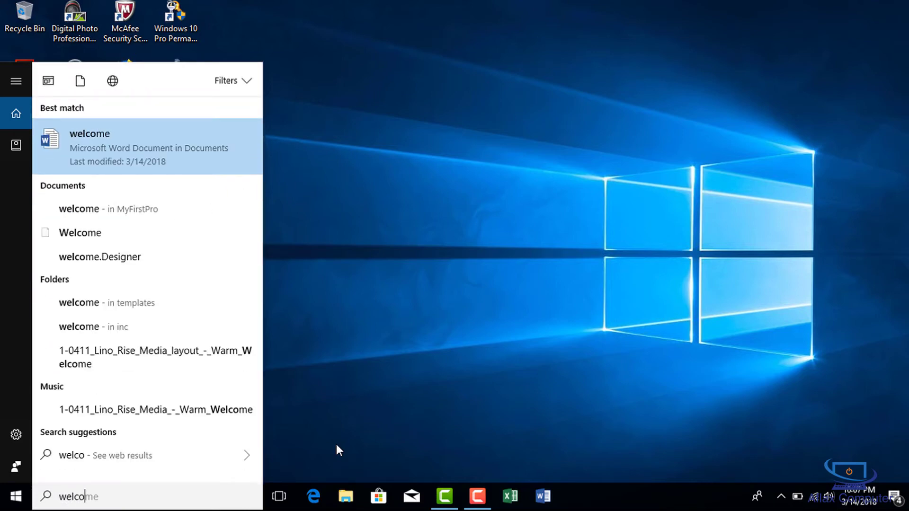
{"action": "type", "text": "me"}
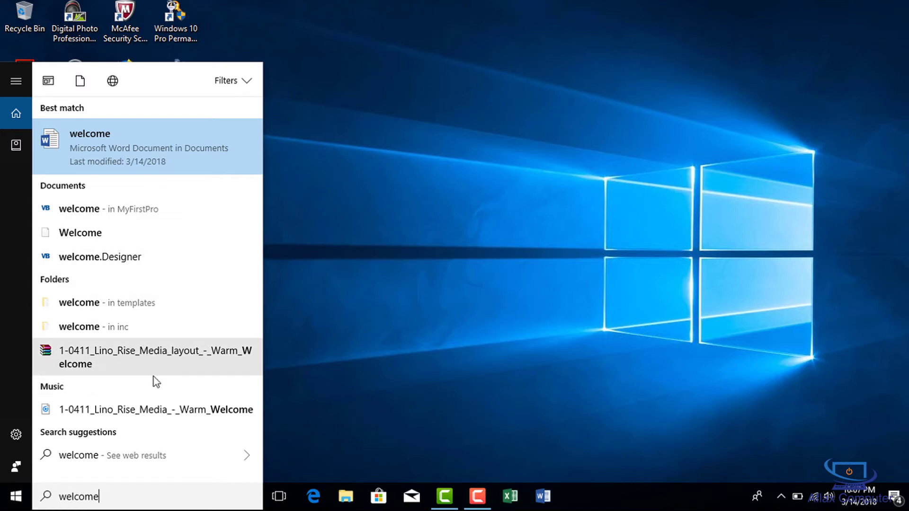
- Replace the search text with "document" and display the list of available search filters
{"action": "key", "text": "BackSpace"}
{"action": "key", "text": "BackSpace"}
{"action": "key", "text": "BackSpace"}
{"action": "key", "text": "BackSpace"}
{"action": "key", "text": "BackSpace"}
{"action": "key", "text": "BackSpace"}
{"action": "key", "text": "BackSpace"}
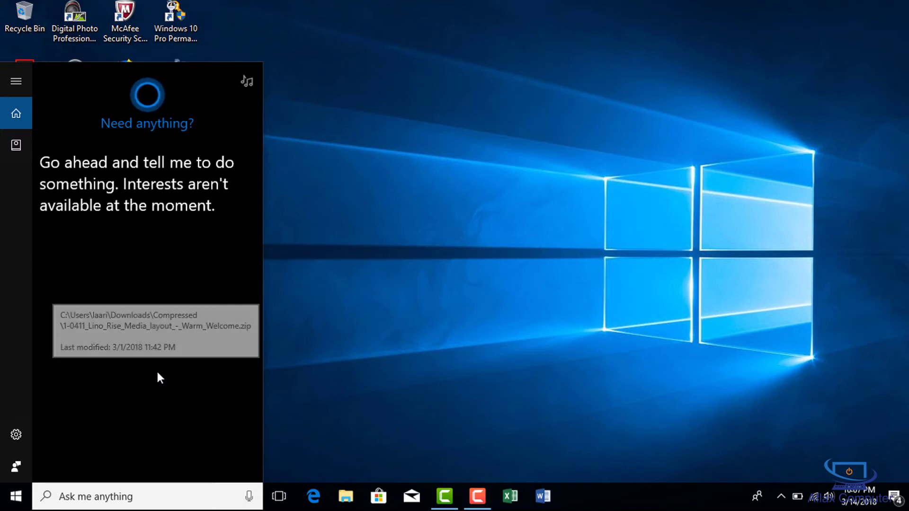
{"action": "type", "text": "docu,e"}
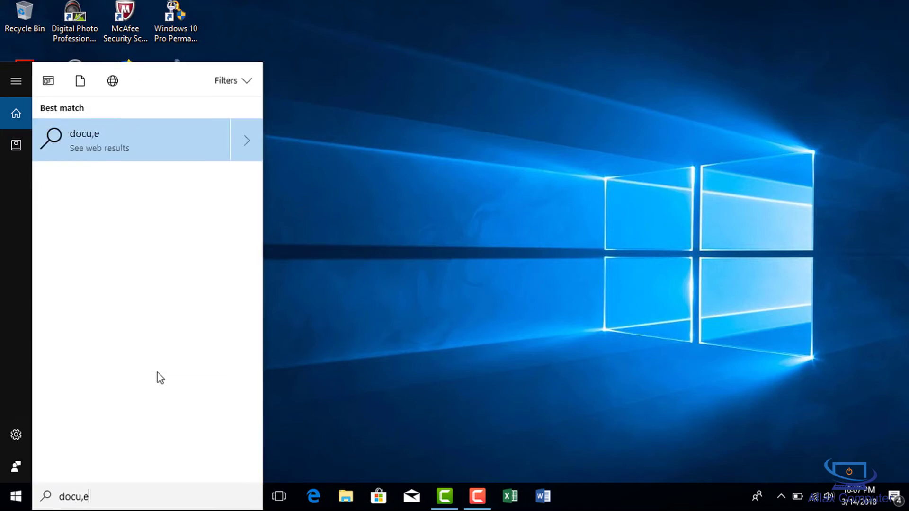
{"action": "key", "text": "BackSpace"}
{"action": "key", "text": "BackSpace"}
{"action": "type", "text": "ment"}
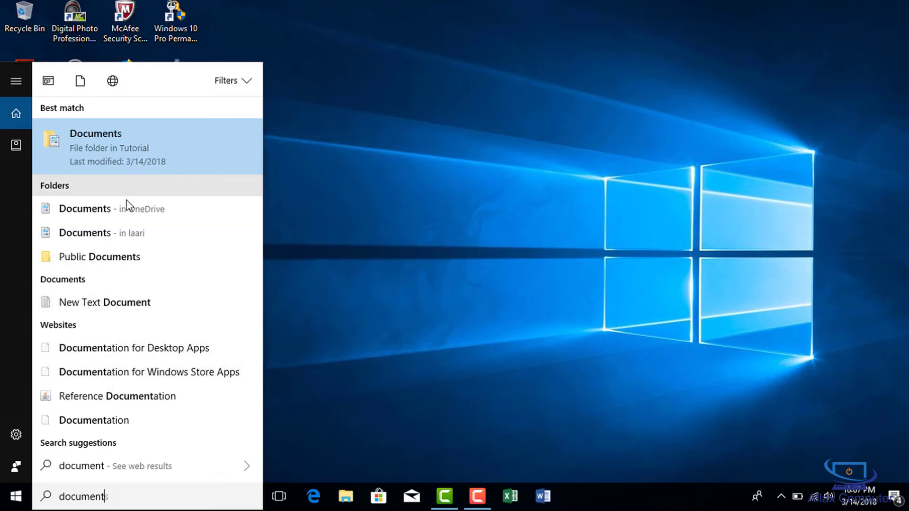
{"action": "left_click", "coordinate": [247, 84]}
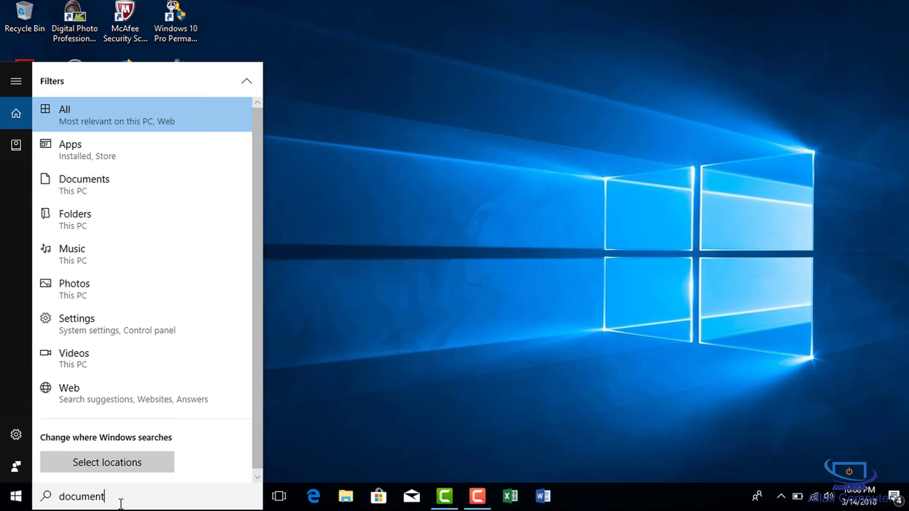
- Search Windows for "aflax", restrict the results to Documents and look through the list
{"action": "double_click", "coordinate": [76, 497]}
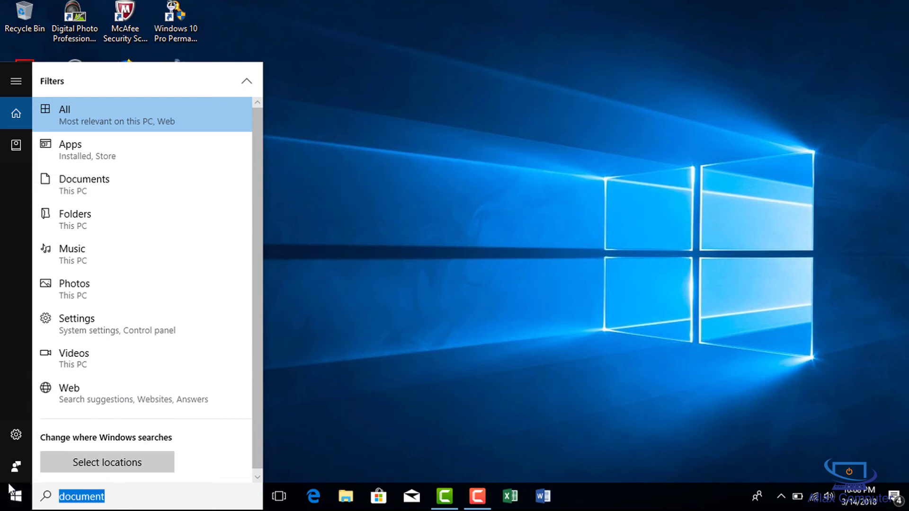
{"action": "key", "text": "BackSpace"}
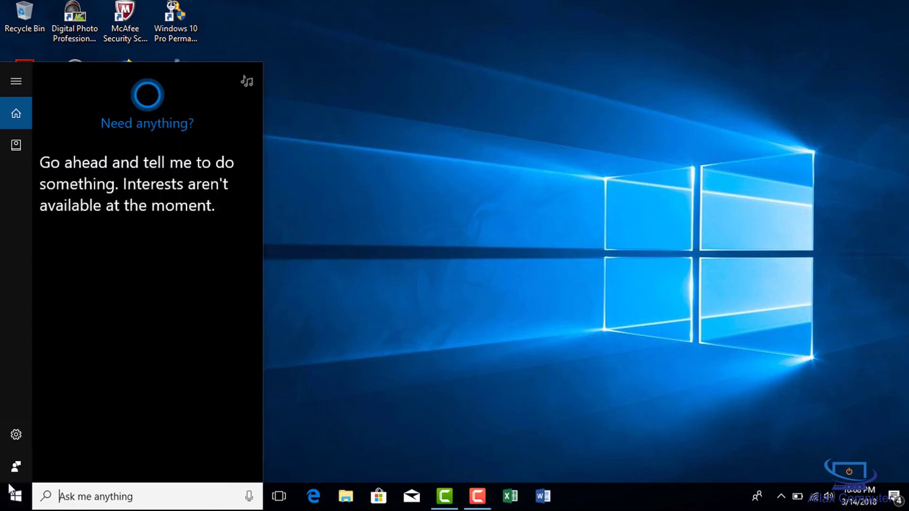
{"action": "type", "text": "aflax"}
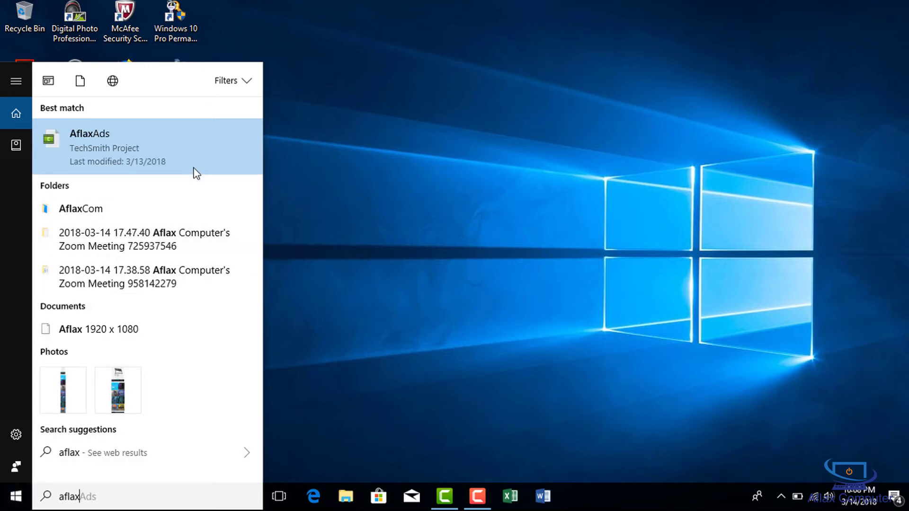
{"action": "left_click", "coordinate": [242, 81]}
{"action": "left_click", "coordinate": [93, 182]}
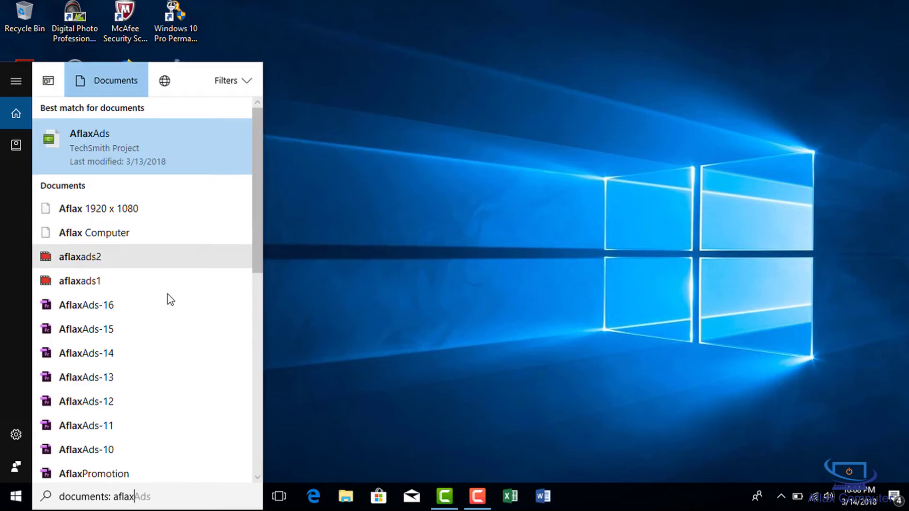
{"action": "left_click_drag", "start_coordinate": [251, 204], "coordinate": [253, 411]}
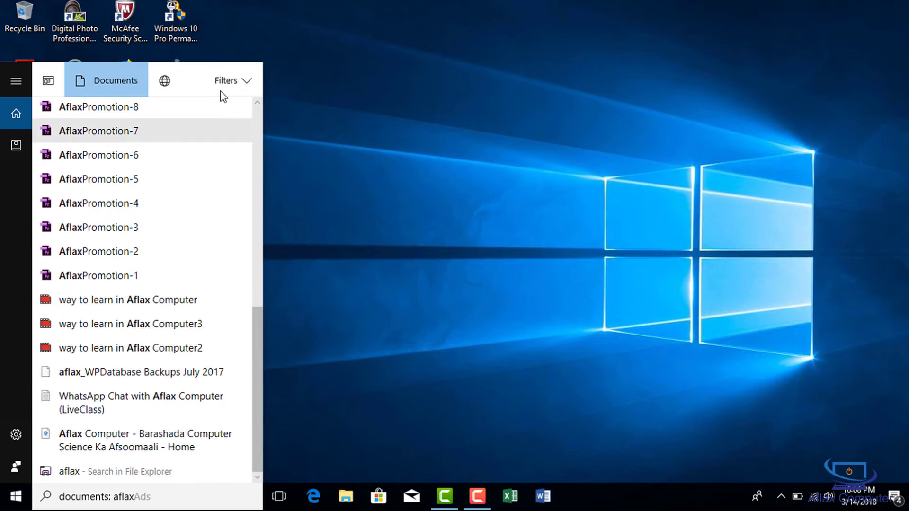
- Filter the "aflax" search by Folders, switch the filter to Photos and look through the photo results
{"action": "left_click", "coordinate": [242, 81]}
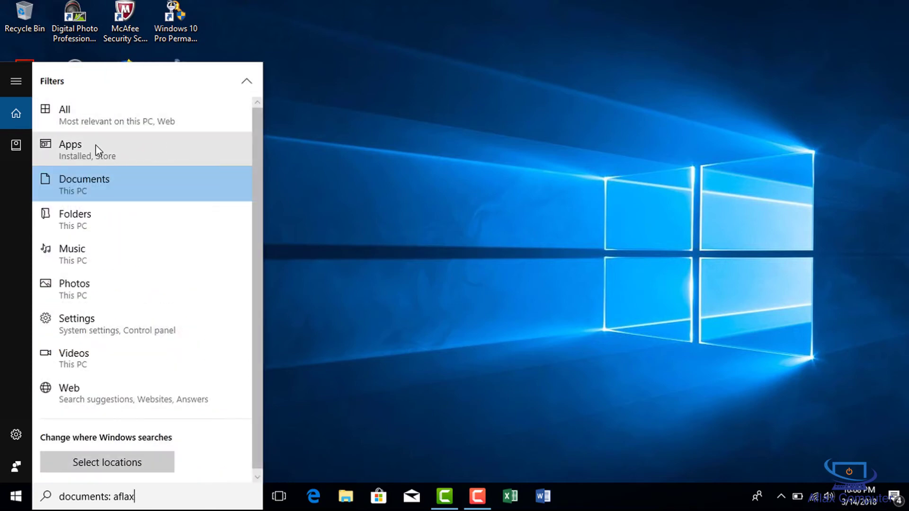
{"action": "left_click", "coordinate": [90, 218]}
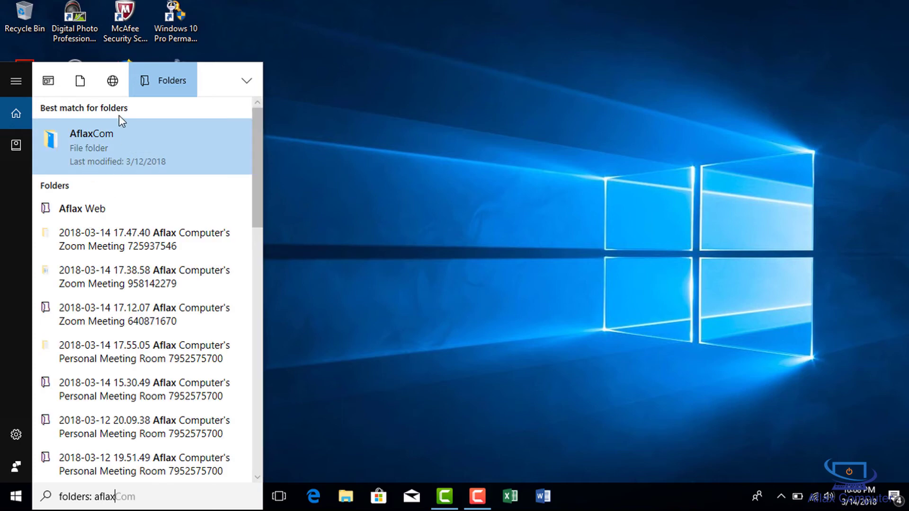
{"action": "left_click", "coordinate": [245, 81]}
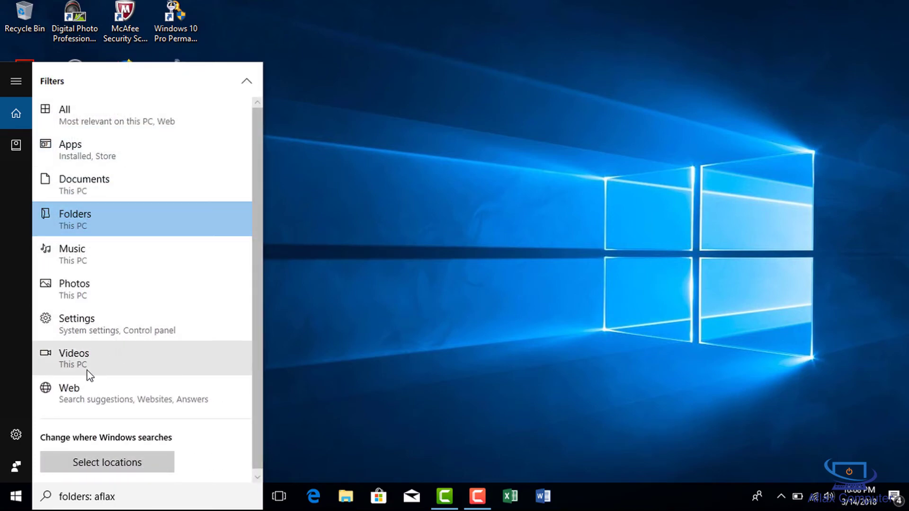
{"action": "left_click", "coordinate": [87, 291]}
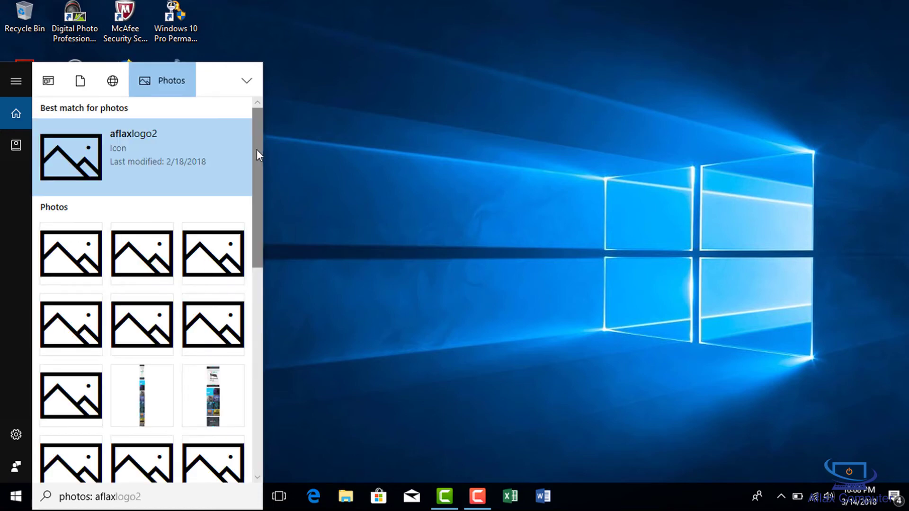
{"action": "scroll", "coordinate": [257, 149], "scroll_direction": "down", "scroll_amount": 5}
{"action": "scroll", "coordinate": [246, 121], "scroll_direction": "up", "scroll_amount": 6}
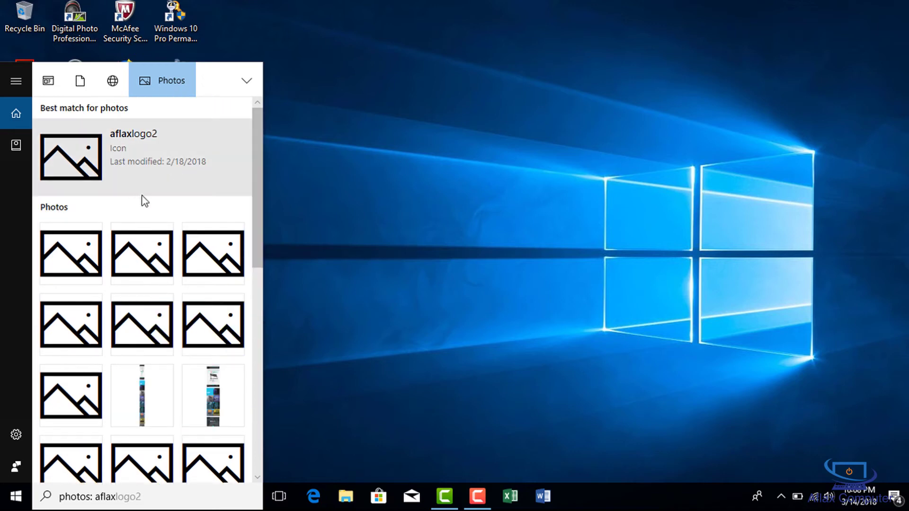
- Reset the "aflax" search filter to All and close the search pane
{"action": "left_click", "coordinate": [244, 81]}
{"action": "left_click", "coordinate": [87, 119]}
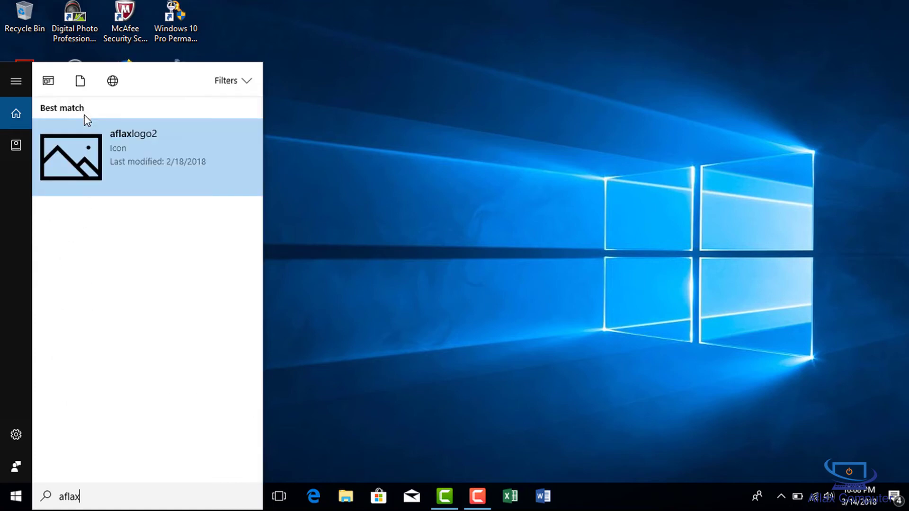
{"action": "left_click", "coordinate": [350, 184]}
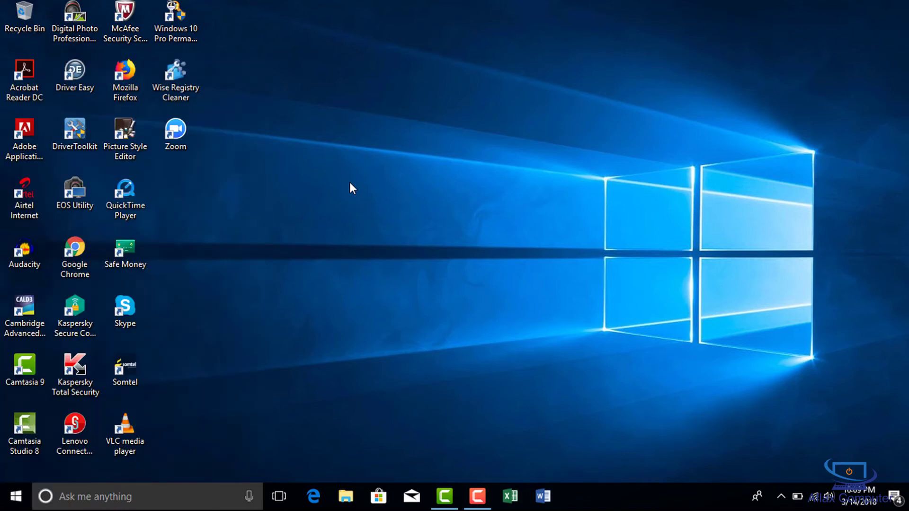
- Launch Word 2016 from its taskbar shortcut and create a blank document in a maximized window
{"action": "left_click", "coordinate": [119, 503]}
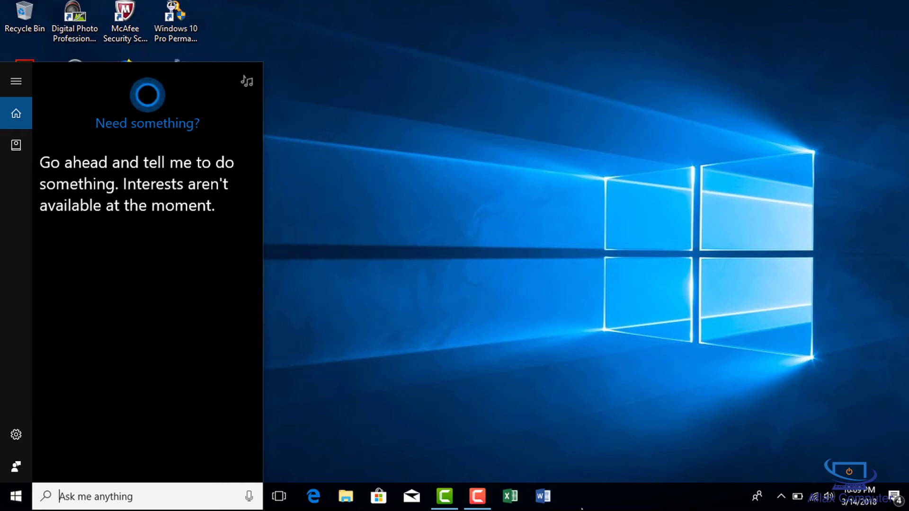
{"action": "left_click", "coordinate": [521, 476]}
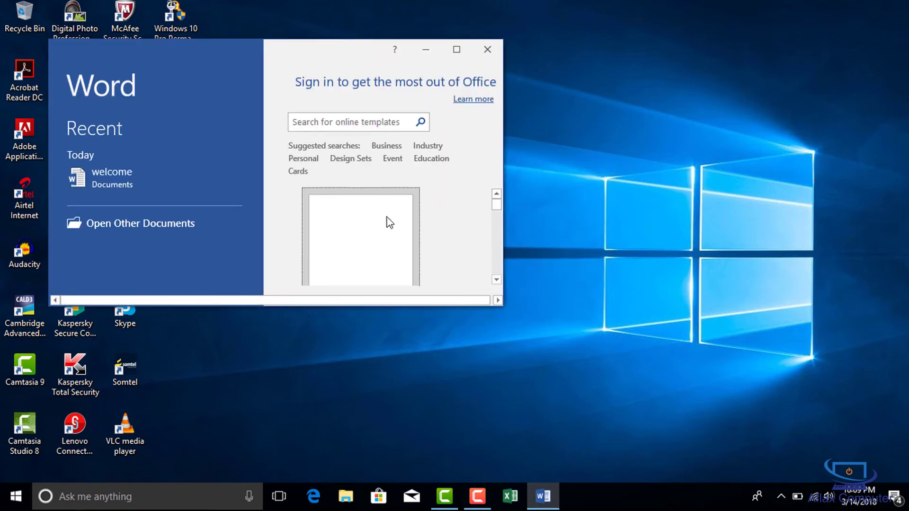
{"action": "left_click", "coordinate": [389, 222]}
{"action": "left_click", "coordinate": [456, 52]}
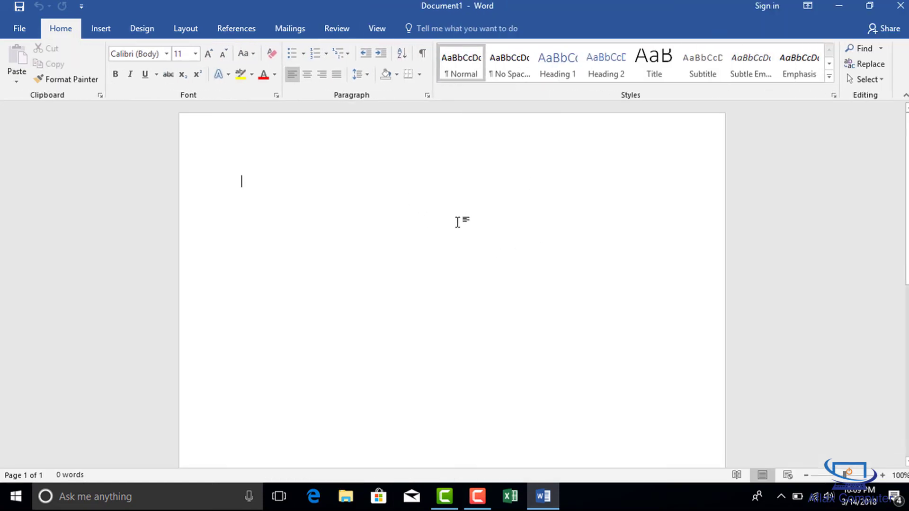
- Write "Dear Student" and, on a new line, "Thanks for joining me as a third Lesson of windows 10" in the blank document
{"action": "type", "text": "Dear Student"}
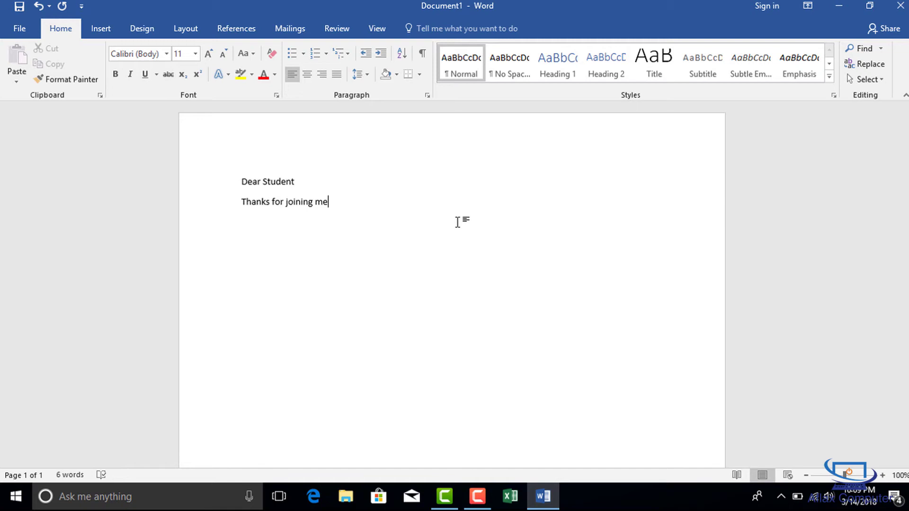
{"action": "type", "text": "as a third Lesson of windows 10"}
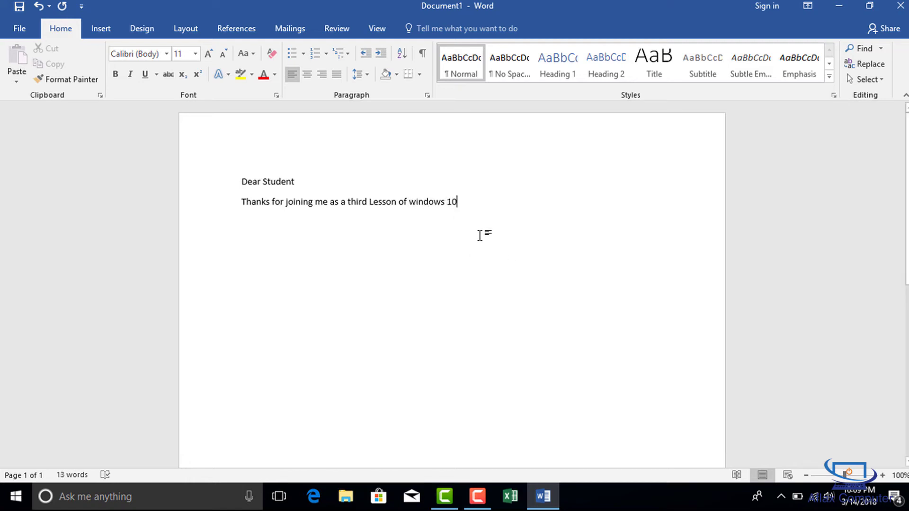
{"action": "scroll", "coordinate": [483, 232], "scroll_direction": "up", "scroll_amount": 4}
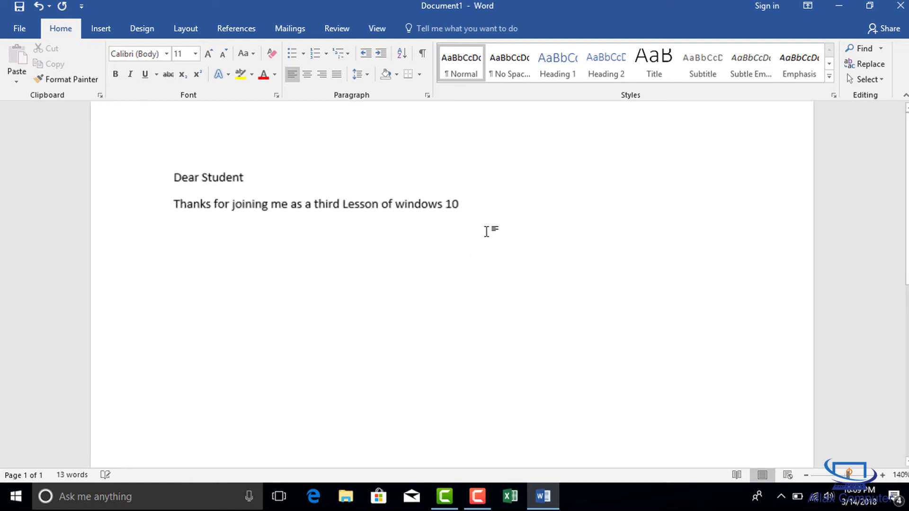
{"action": "scroll", "coordinate": [531, 224], "scroll_direction": "down", "scroll_amount": 2}
{"action": "scroll", "coordinate": [503, 214], "scroll_direction": "down", "scroll_amount": 1}
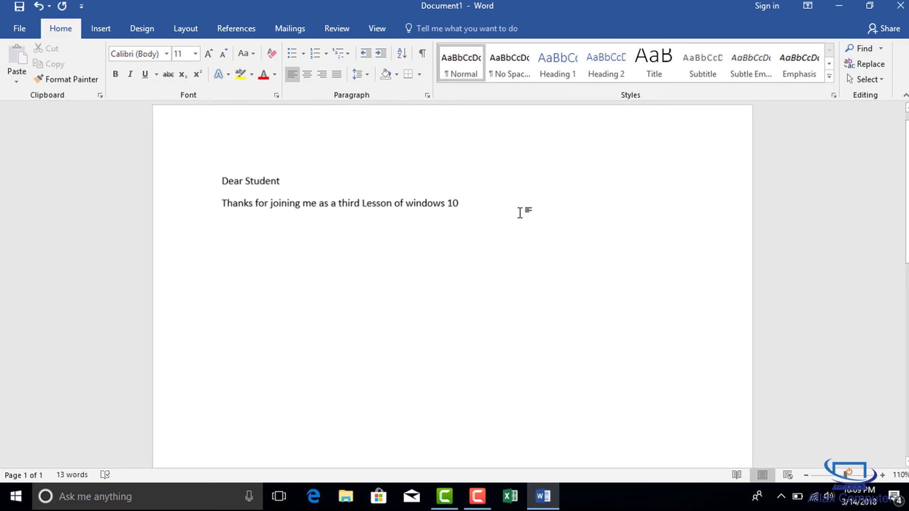
- Make both lines of the document bold and increase their font size to 14
{"action": "left_click_drag", "start_coordinate": [519, 212], "coordinate": [219, 171]}
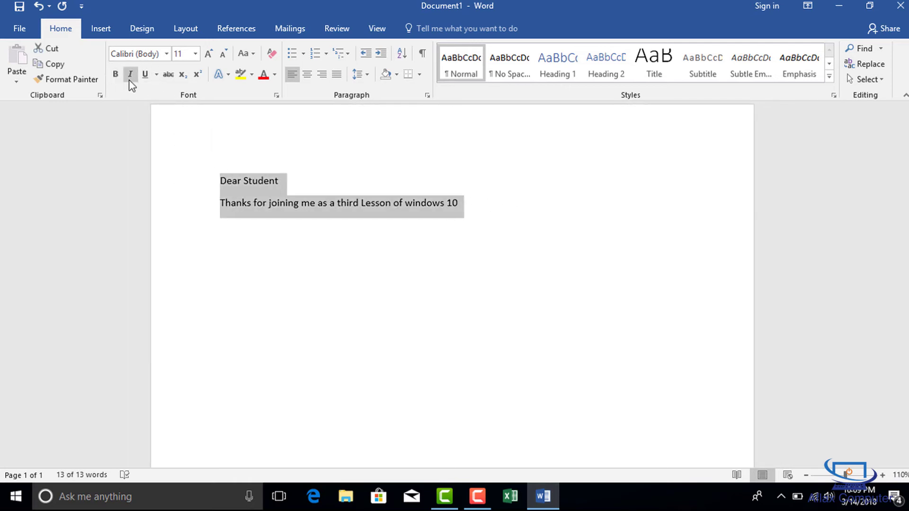
{"action": "left_click", "coordinate": [117, 75]}
{"action": "left_click", "coordinate": [209, 54]}
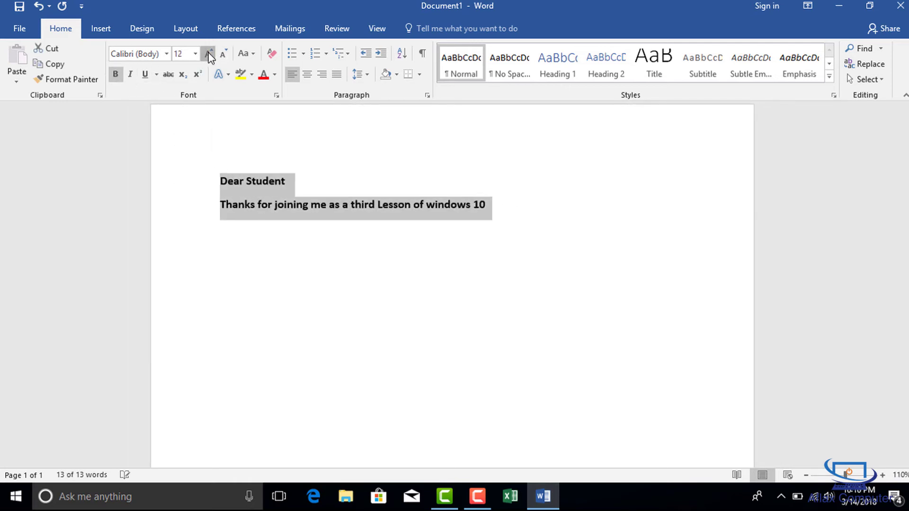
{"action": "left_click", "coordinate": [208, 54]}
{"action": "left_click", "coordinate": [597, 209]}
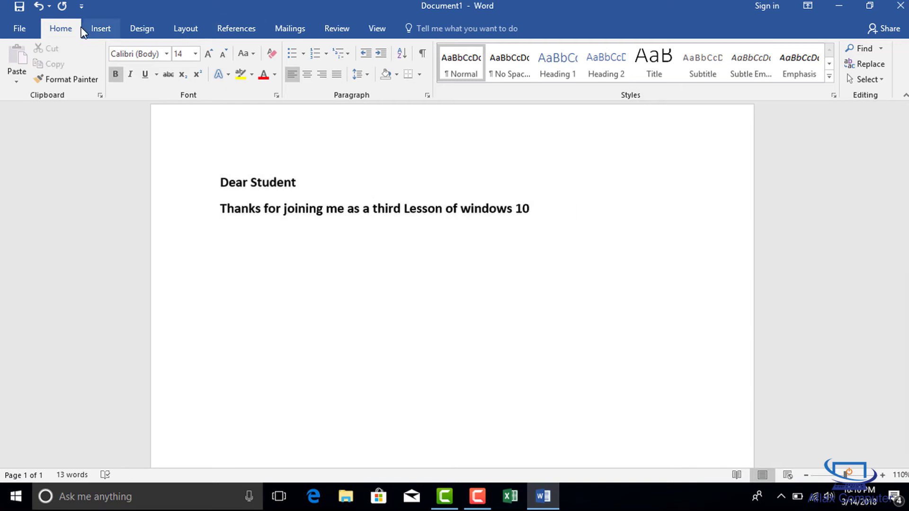
- Start saving the document to the Documents folder on This PC, and create and open a new default-named subfolder there
{"action": "left_click", "coordinate": [19, 30]}
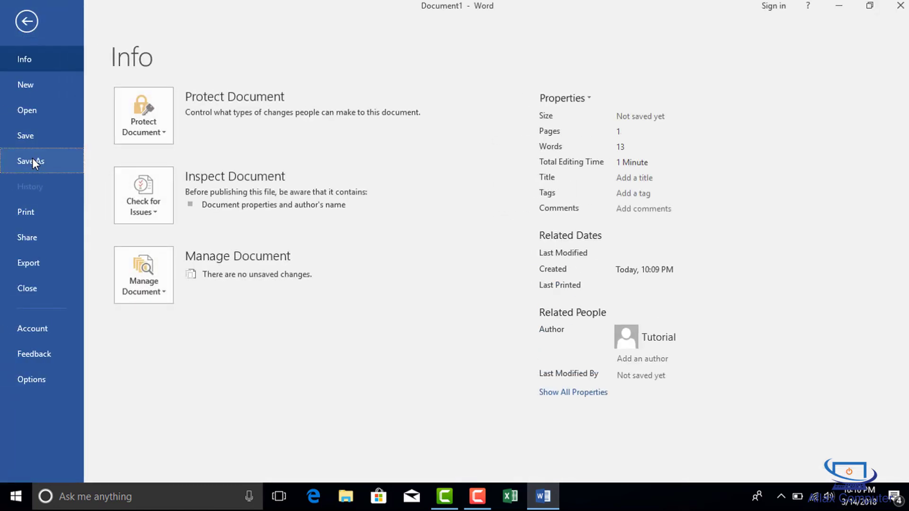
{"action": "left_click", "coordinate": [32, 161]}
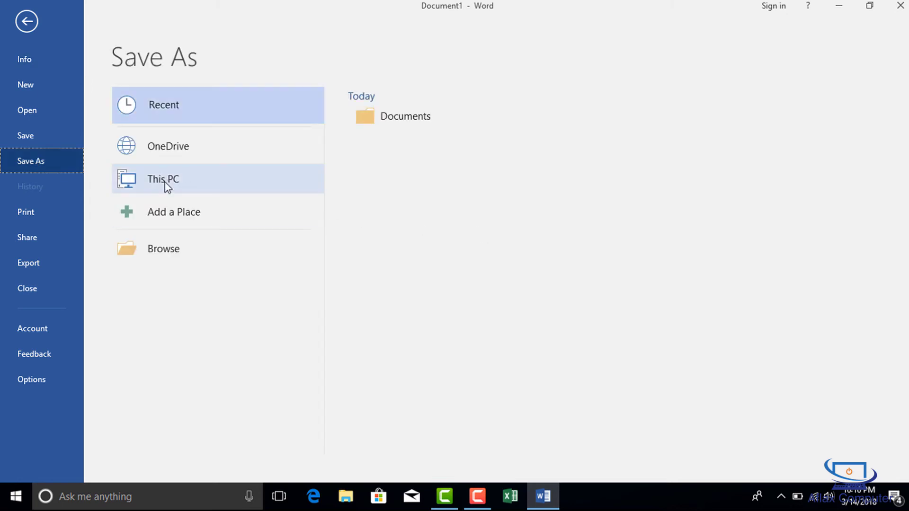
{"action": "left_click", "coordinate": [165, 182]}
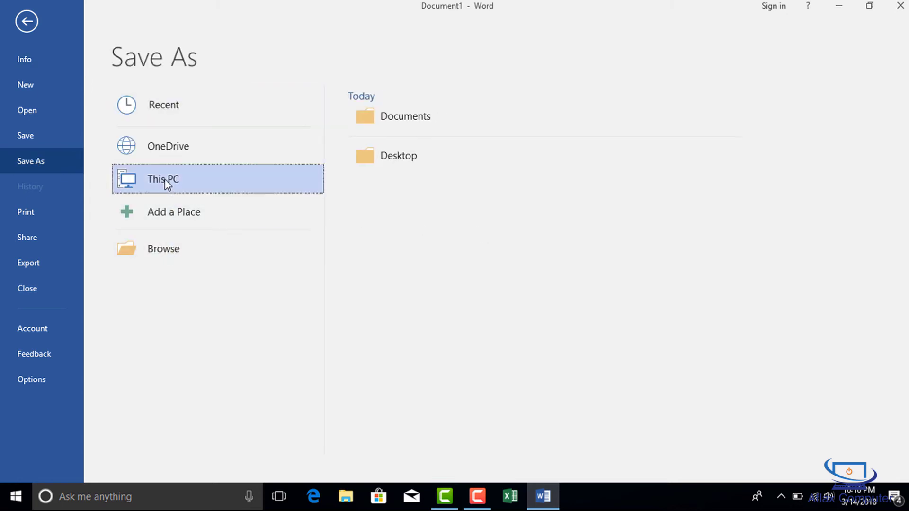
{"action": "left_click", "coordinate": [408, 124]}
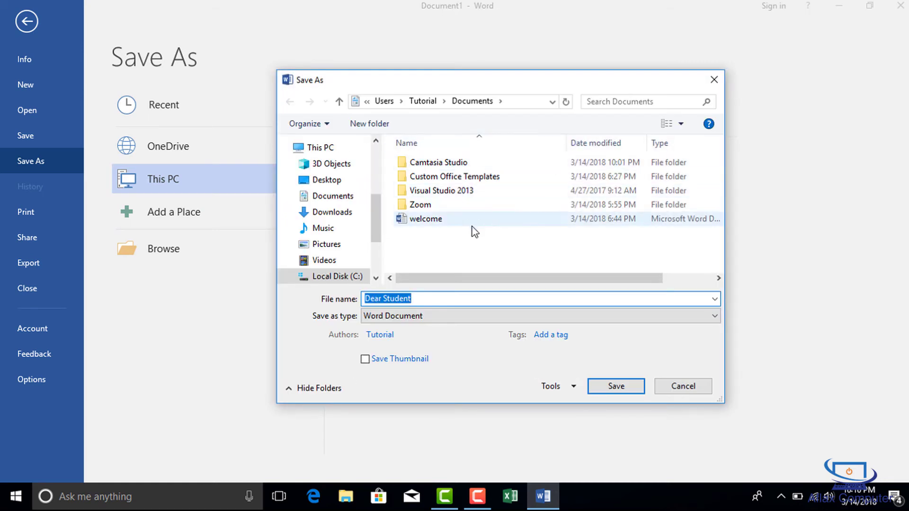
{"action": "left_click", "coordinate": [477, 243]}
{"action": "right_click", "coordinate": [477, 240]}
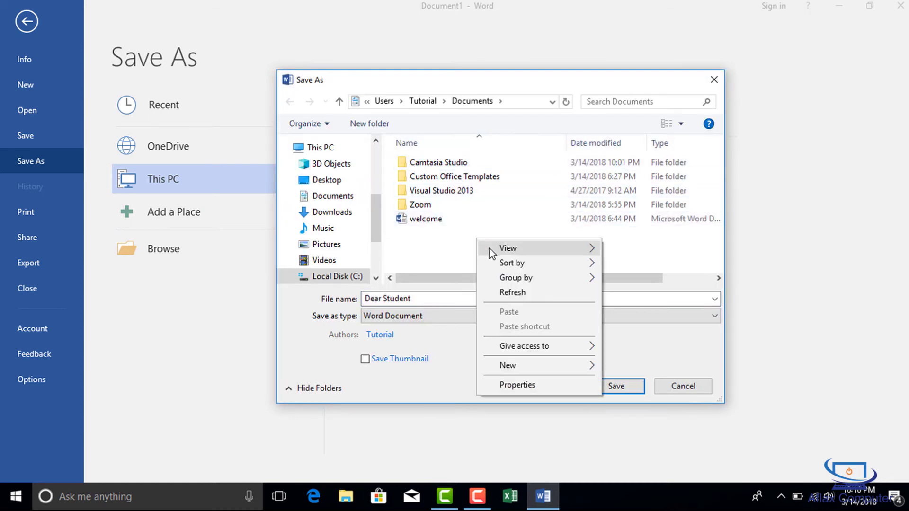
{"action": "mouse_move", "coordinate": [574, 366]}
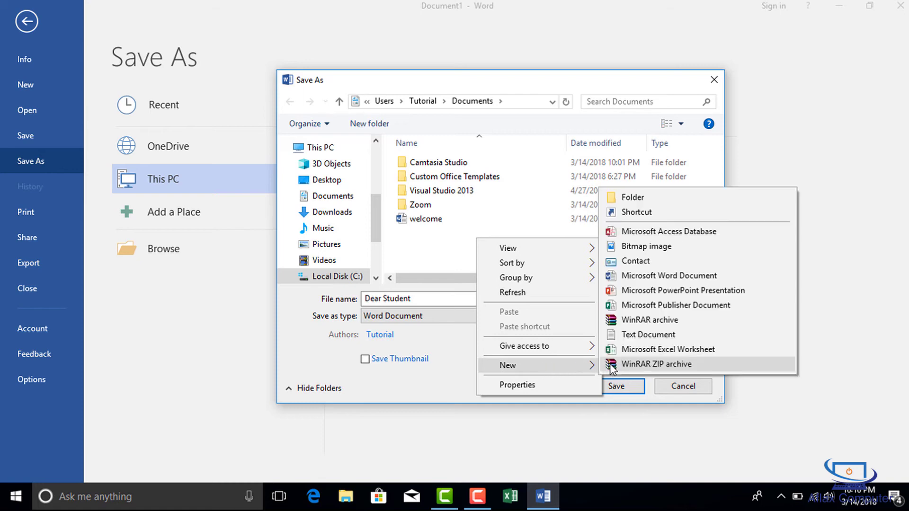
{"action": "left_click", "coordinate": [633, 197]}
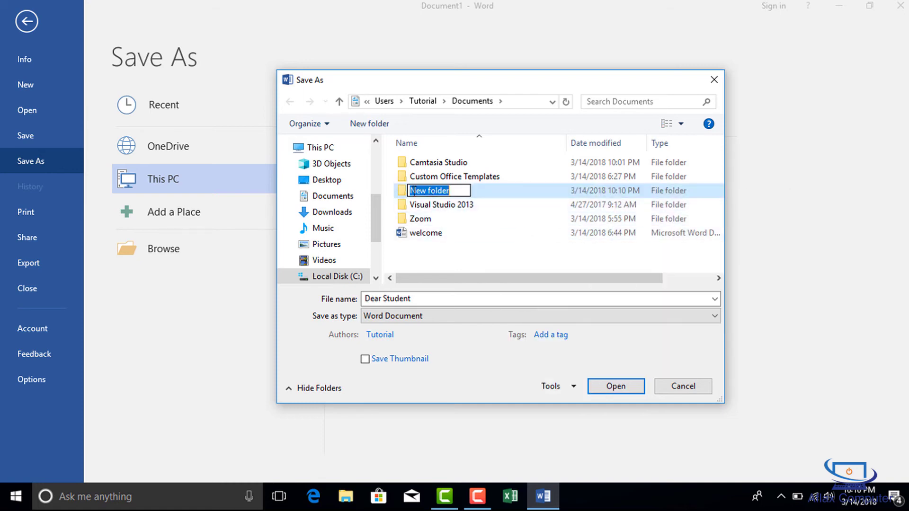
{"action": "key", "text": "Return"}
{"action": "double_click", "coordinate": [408, 194]}
- Save the document under the file name "Message" in the new folder and close Word
{"action": "left_click", "coordinate": [468, 301]}
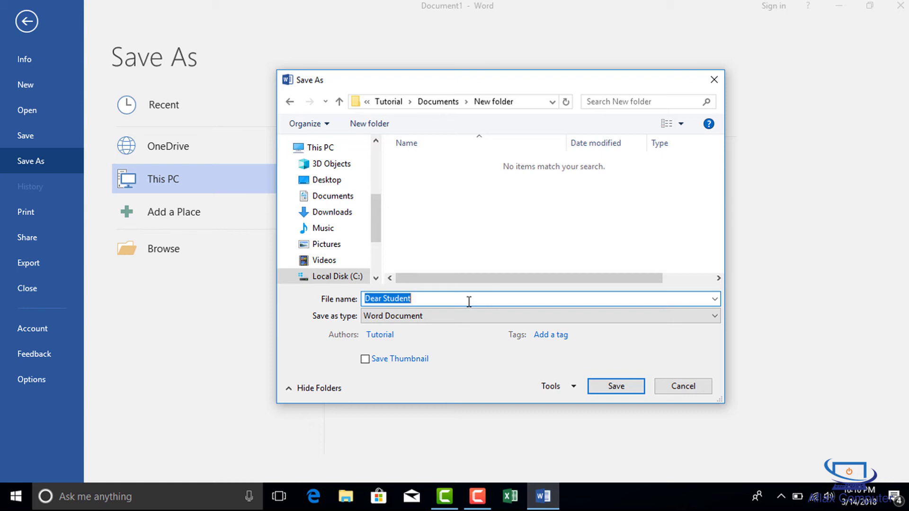
{"action": "type", "text": "studen"}
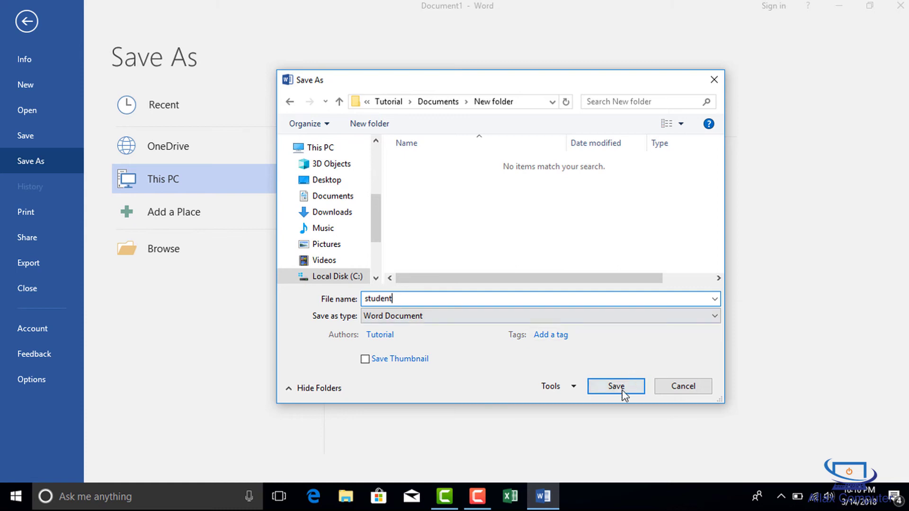
{"action": "type", "text": "t"}
{"action": "key", "text": "BackSpace"}
{"action": "key", "text": "BackSpace"}
{"action": "key", "text": "BackSpace"}
{"action": "key", "text": "BackSpace"}
{"action": "key", "text": "BackSpace"}
{"action": "key", "text": "BackSpace"}
{"action": "key", "text": "BackSpace"}
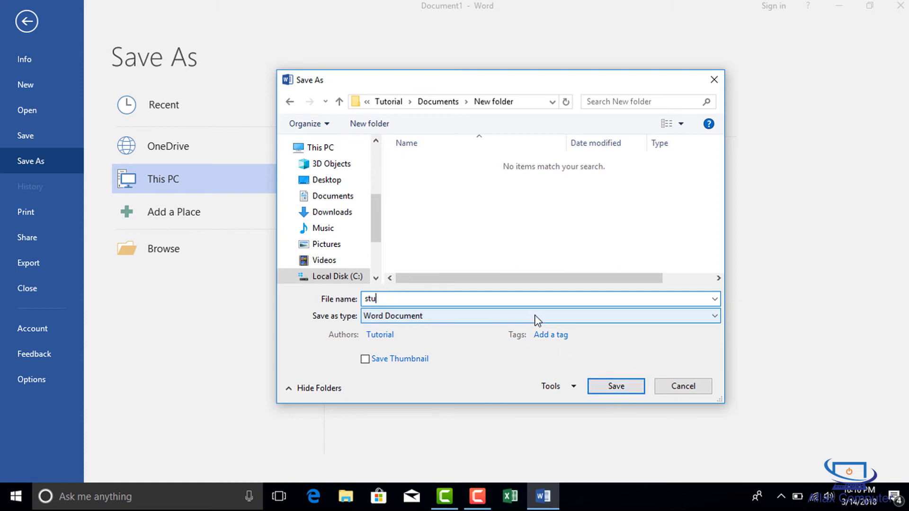
{"action": "type", "text": "Message"}
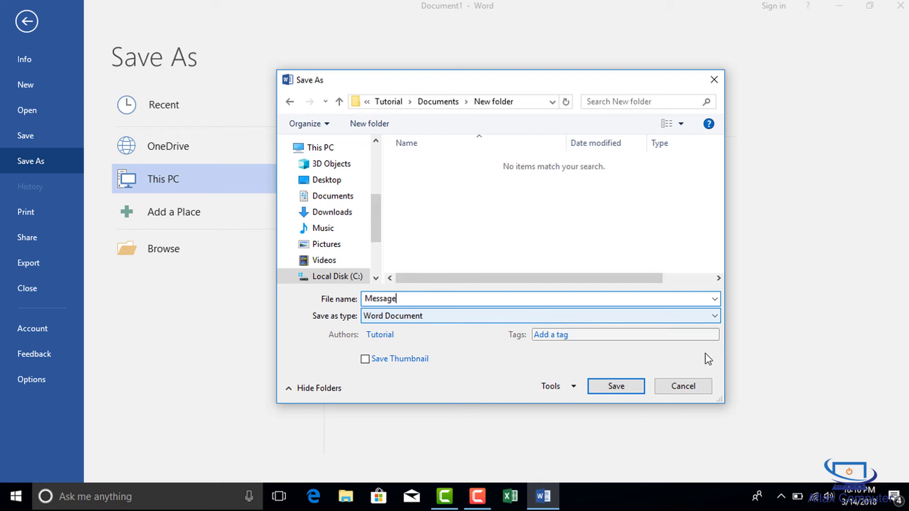
{"action": "left_click", "coordinate": [629, 387]}
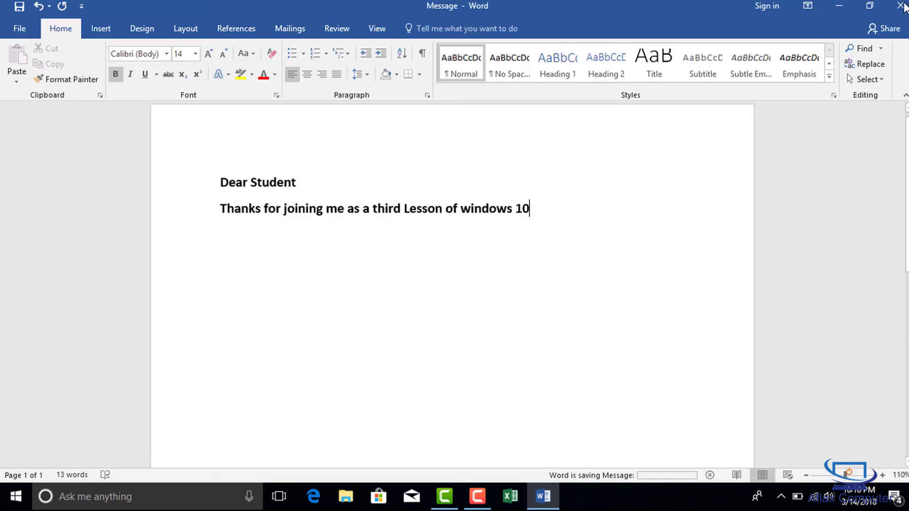
{"action": "left_click", "coordinate": [899, 7]}
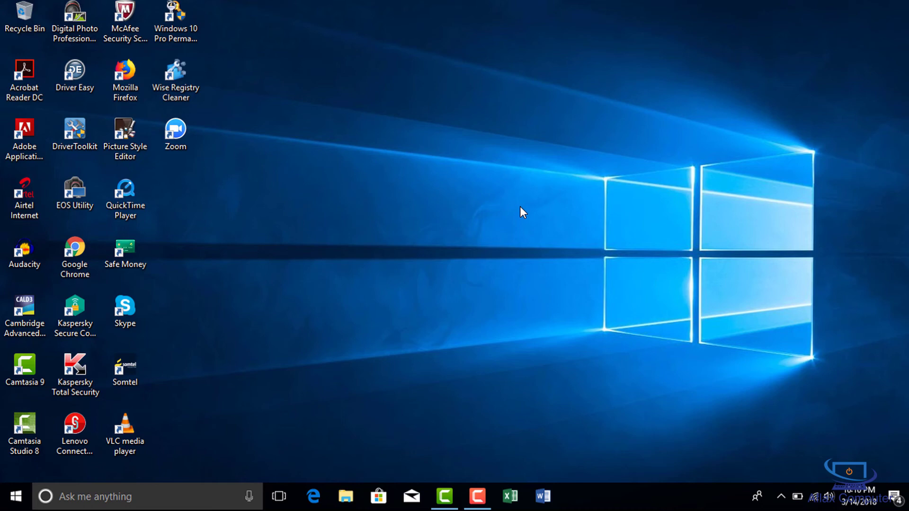
- Search Windows for "message" and filter the results by Documents
{"action": "left_click", "coordinate": [150, 497]}
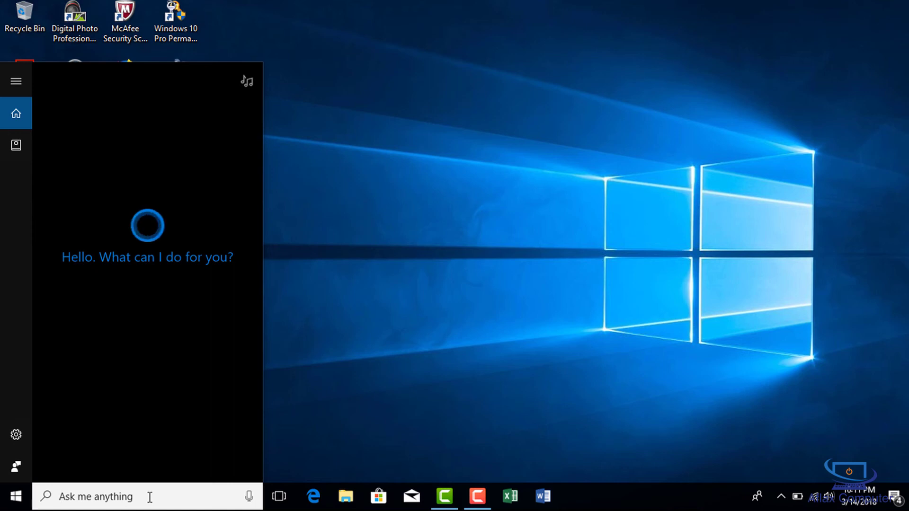
{"action": "type", "text": "me"}
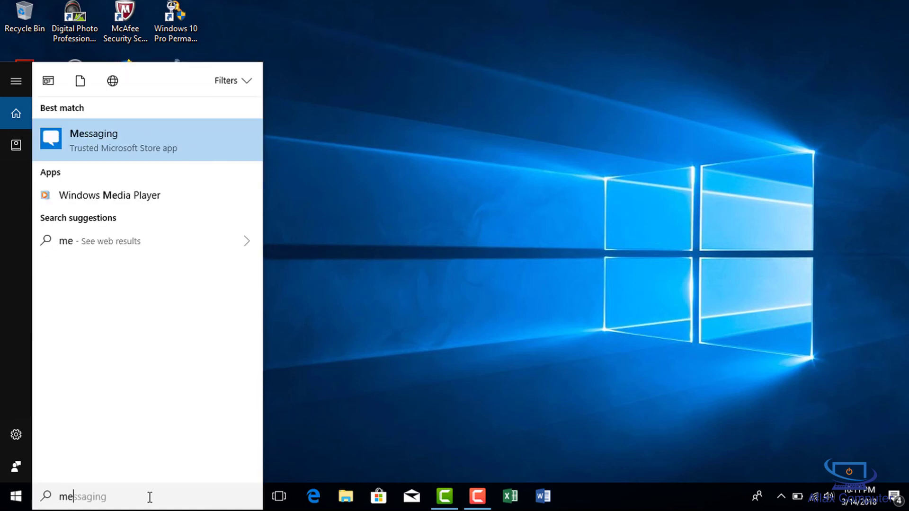
{"action": "type", "text": "ssage"}
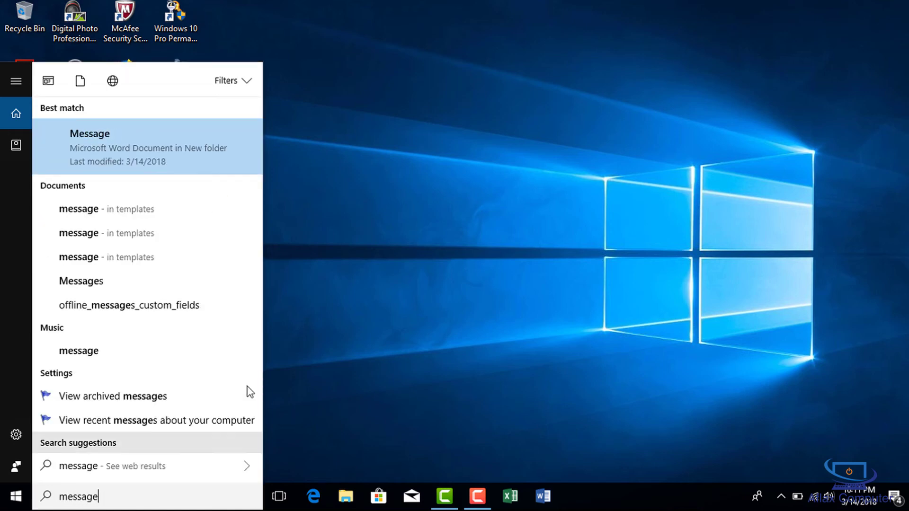
{"action": "left_click", "coordinate": [247, 78]}
{"action": "left_click", "coordinate": [101, 184]}
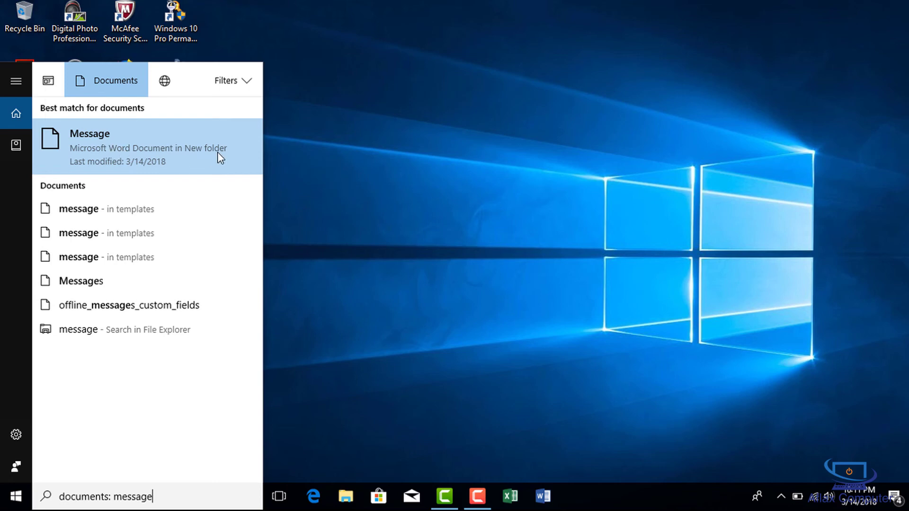
{"action": "mouse_move", "coordinate": [220, 149]}
- Replace the search with "joining", filter it by Documents and inspect the best match's details
{"action": "left_click_drag", "start_coordinate": [168, 495], "coordinate": [19, 505]}
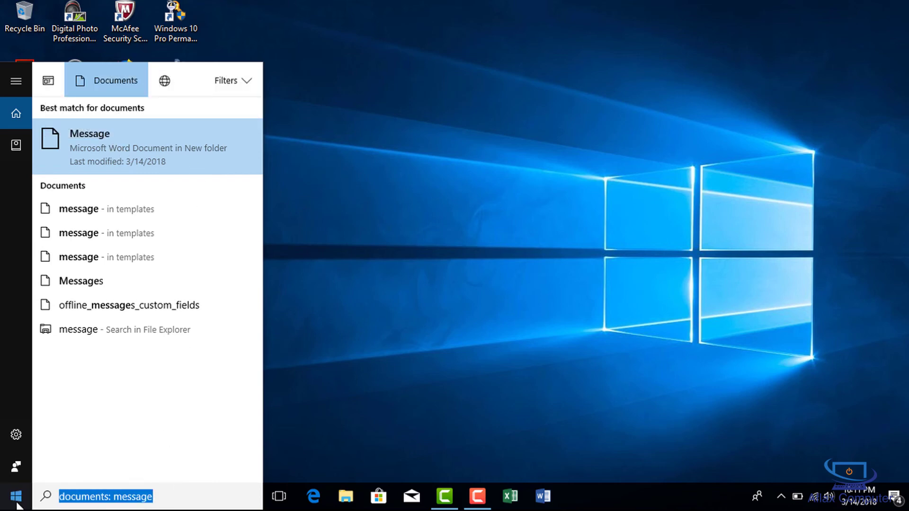
{"action": "key", "text": "BackSpace"}
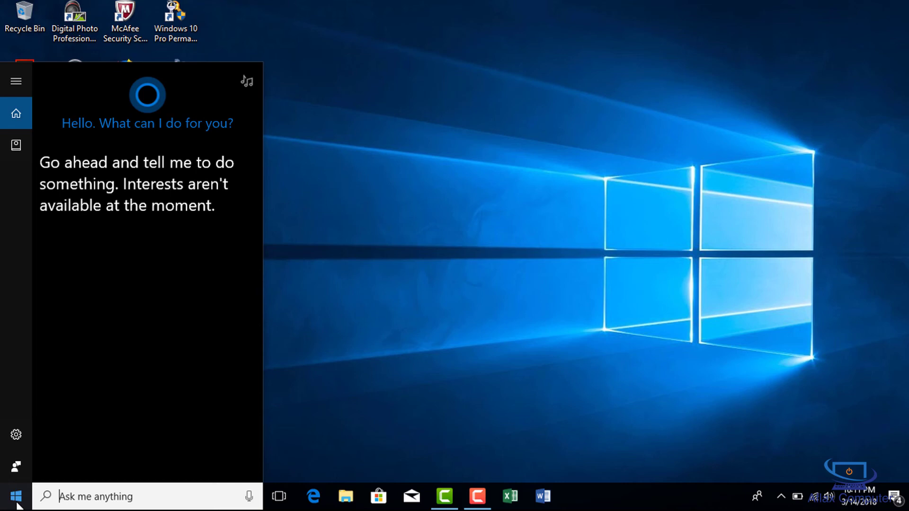
{"action": "type", "text": "joining"}
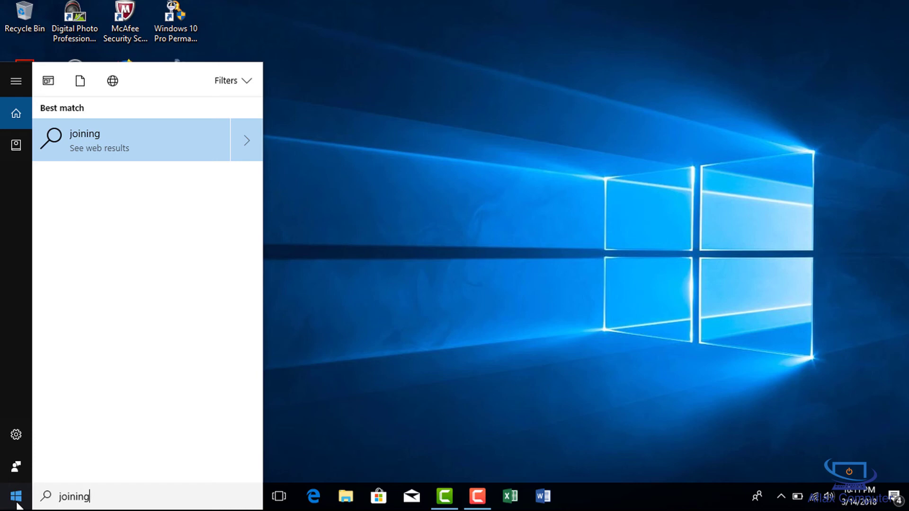
{"action": "left_click", "coordinate": [246, 85]}
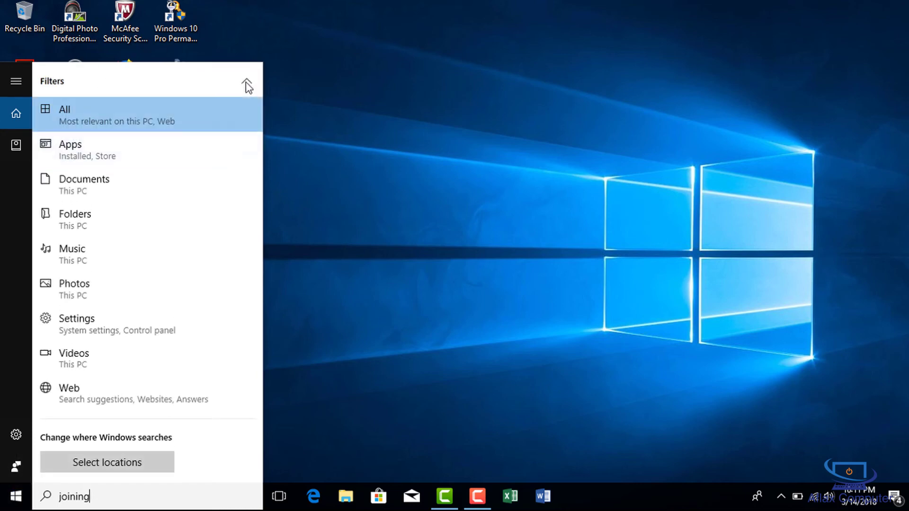
{"action": "left_click", "coordinate": [95, 184]}
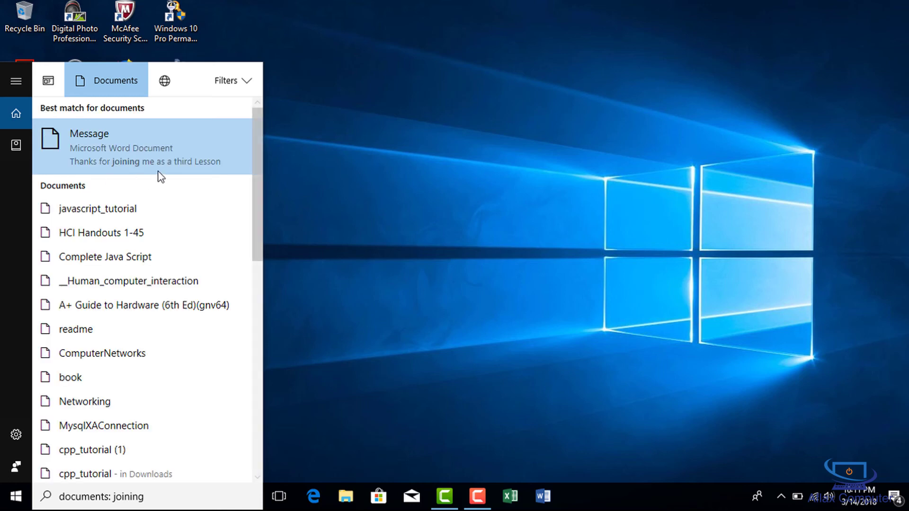
{"action": "mouse_move", "coordinate": [85, 129]}
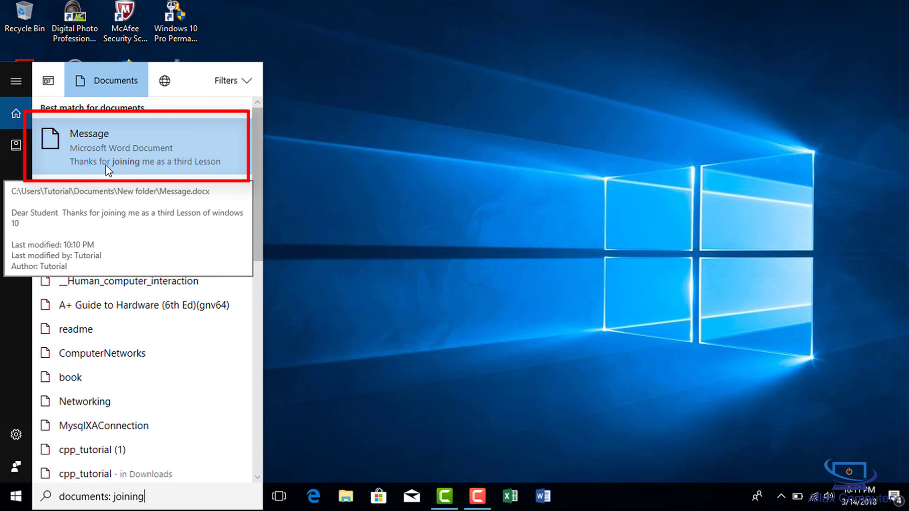
- Open the Message document from the search results, highlight the word "joining" in its text and close Word
{"action": "left_click", "coordinate": [146, 167]}
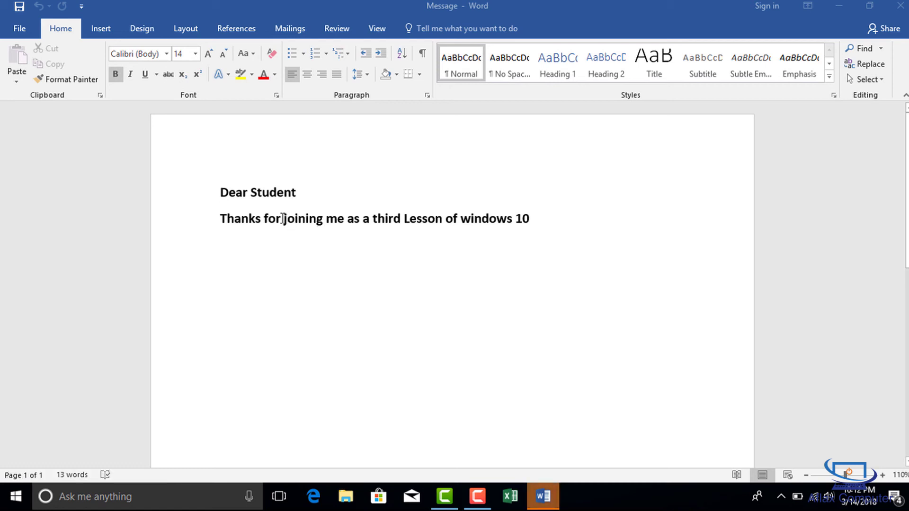
{"action": "left_click_drag", "start_coordinate": [283, 219], "coordinate": [318, 220]}
{"action": "left_click", "coordinate": [312, 220]}
{"action": "double_click", "coordinate": [312, 220]}
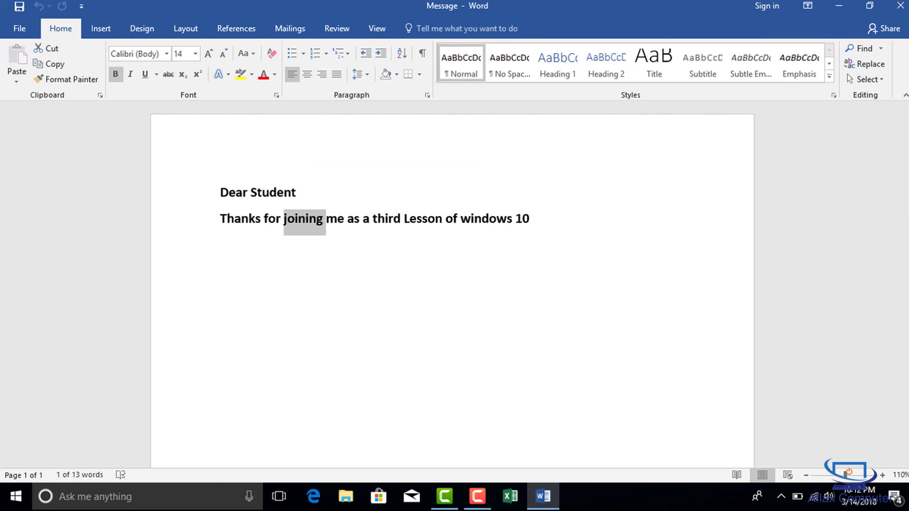
{"action": "left_click", "coordinate": [900, 6]}
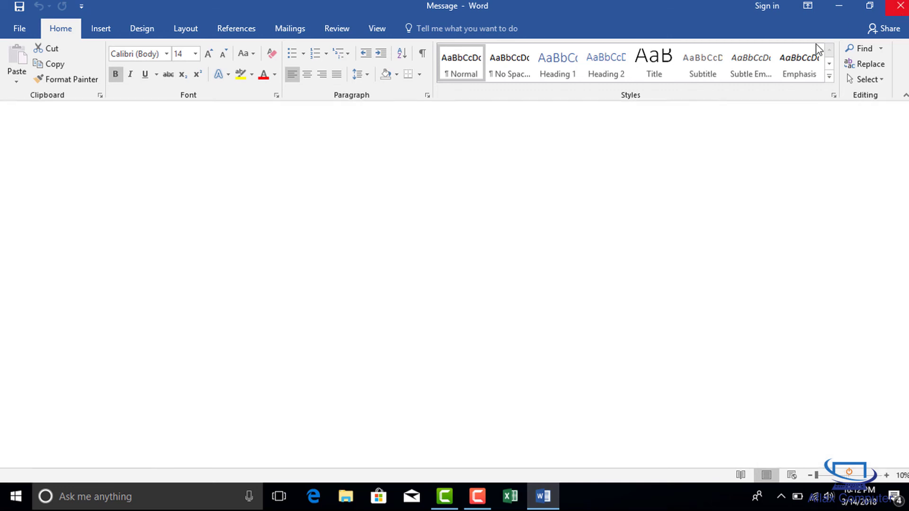
{"action": "left_click", "coordinate": [120, 496]}
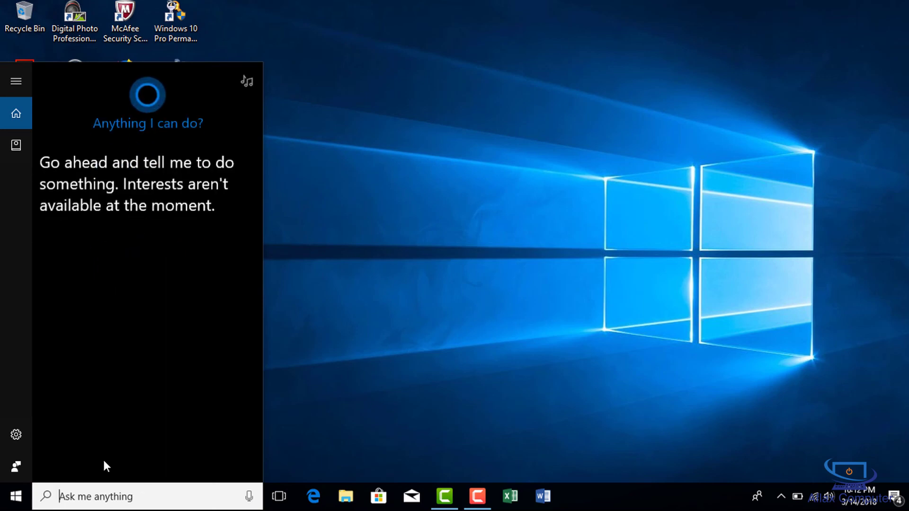
{"action": "left_click", "coordinate": [431, 286]}
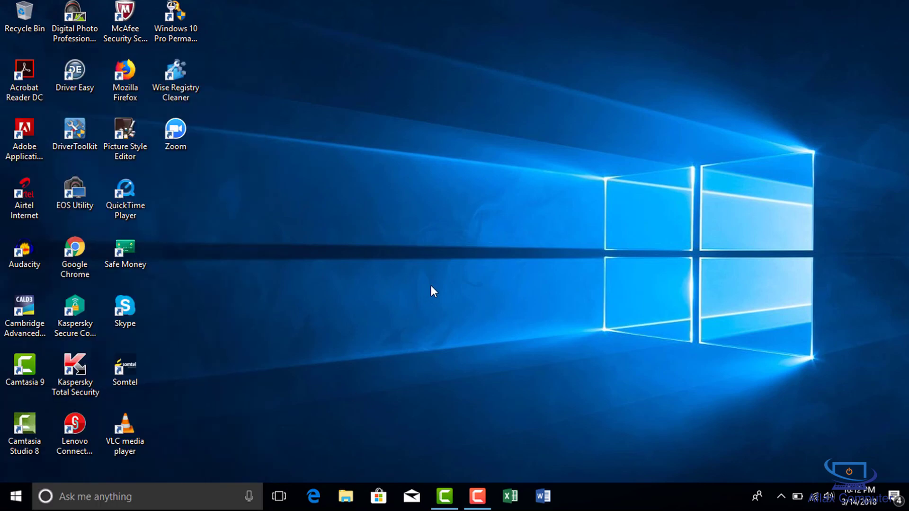
- Unpin Word 2016 and Mail from the taskbar
{"action": "right_click", "coordinate": [378, 499]}
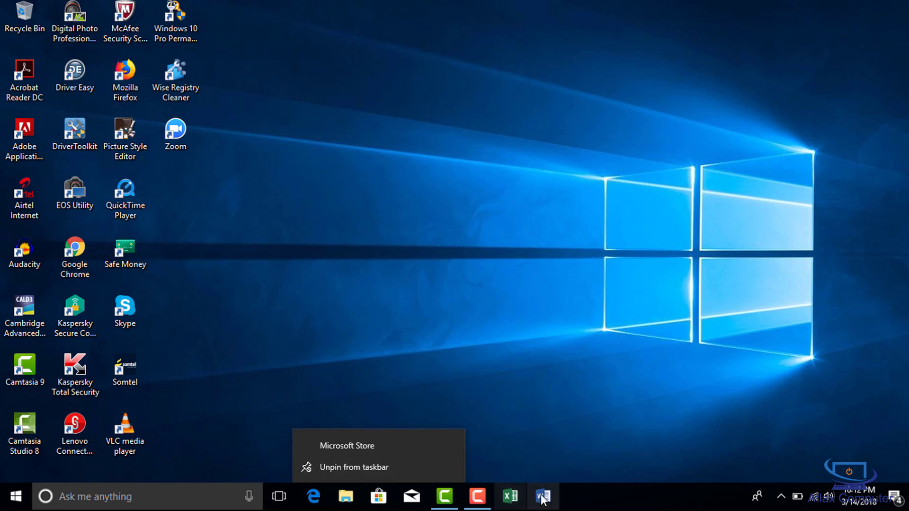
{"action": "right_click", "coordinate": [544, 498]}
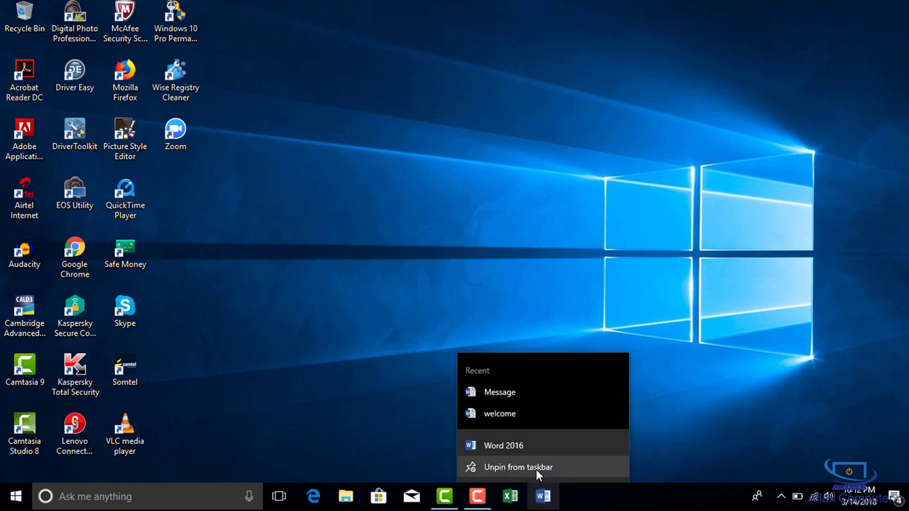
{"action": "left_click", "coordinate": [539, 468]}
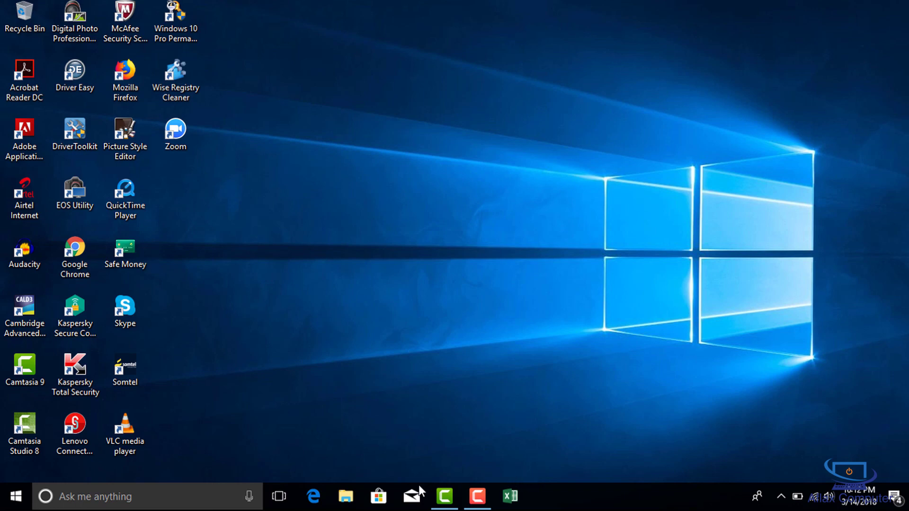
{"action": "right_click", "coordinate": [410, 497]}
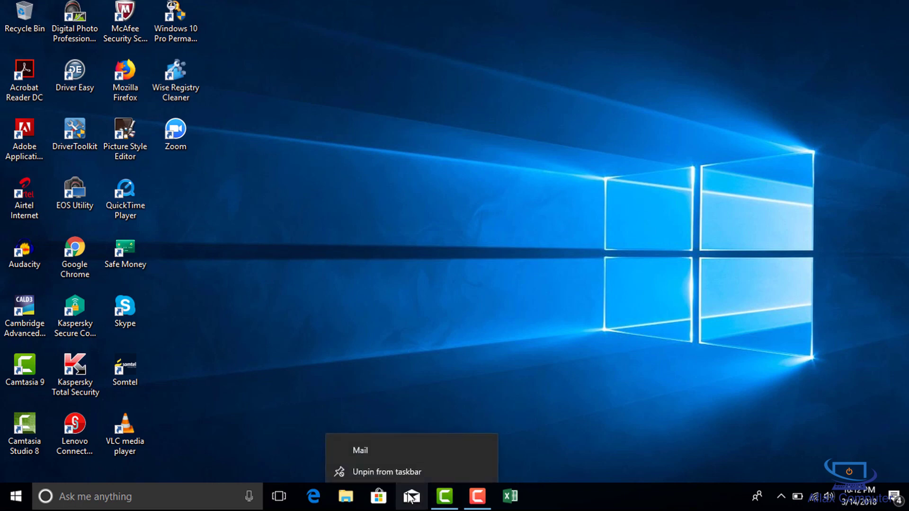
{"action": "left_click", "coordinate": [405, 468]}
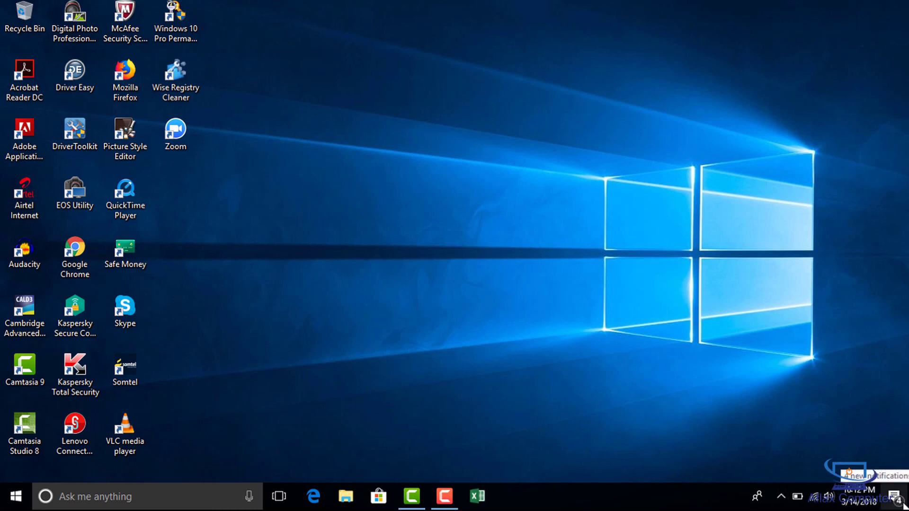
- Check the hidden notification-area icons and open the Windows search pane
{"action": "left_click", "coordinate": [780, 496]}
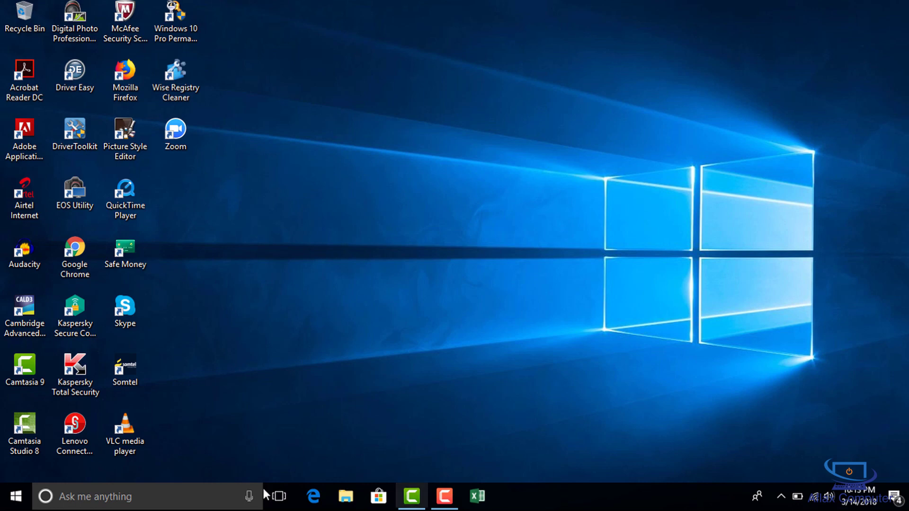
{"action": "left_click", "coordinate": [192, 496]}
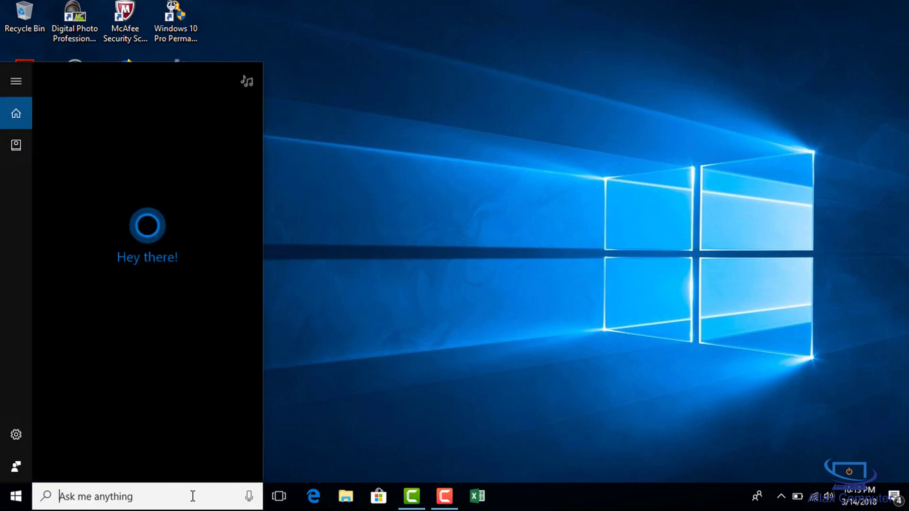